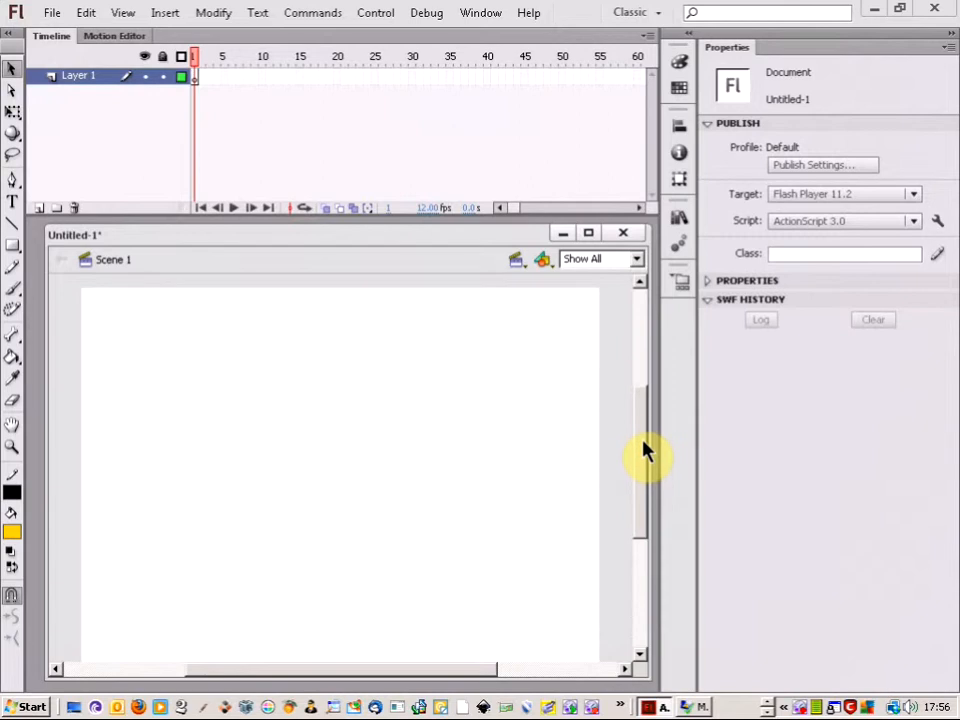
Import Judge_Dredd.jpg from the dredd folder into the library, replacing the existing item
click(50, 13)
mouse_move(122, 252)
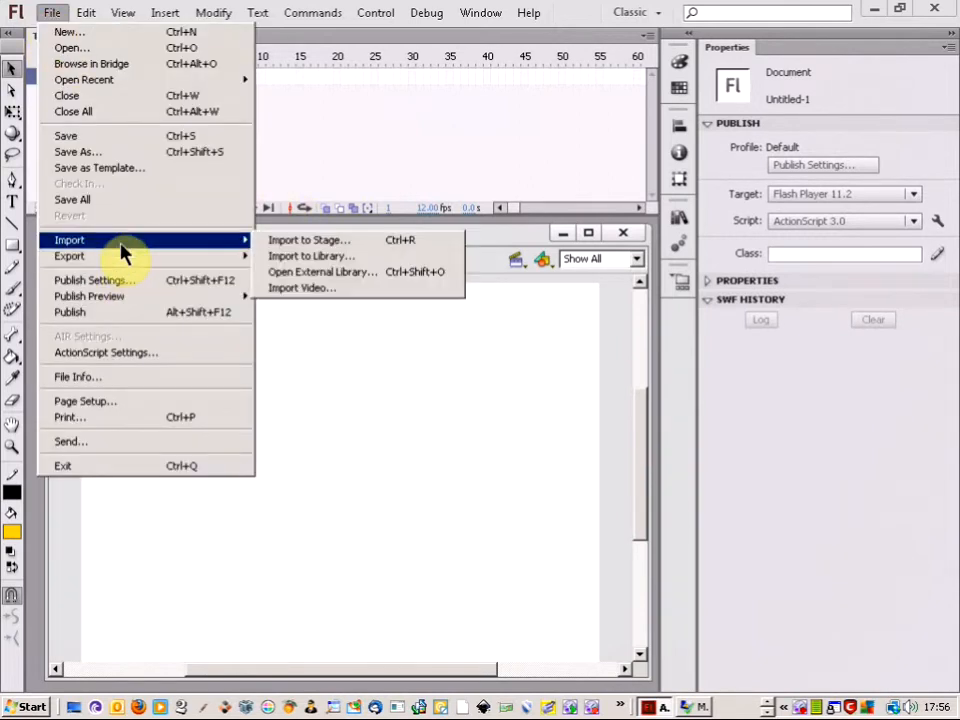
click(303, 262)
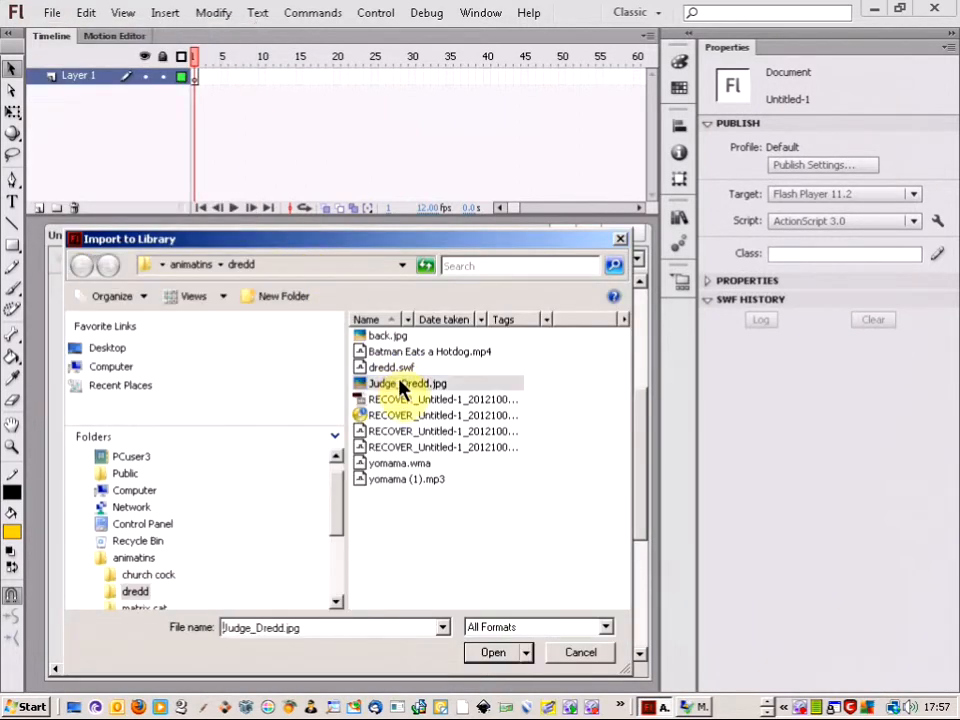
click(400, 384)
double_click(400, 384)
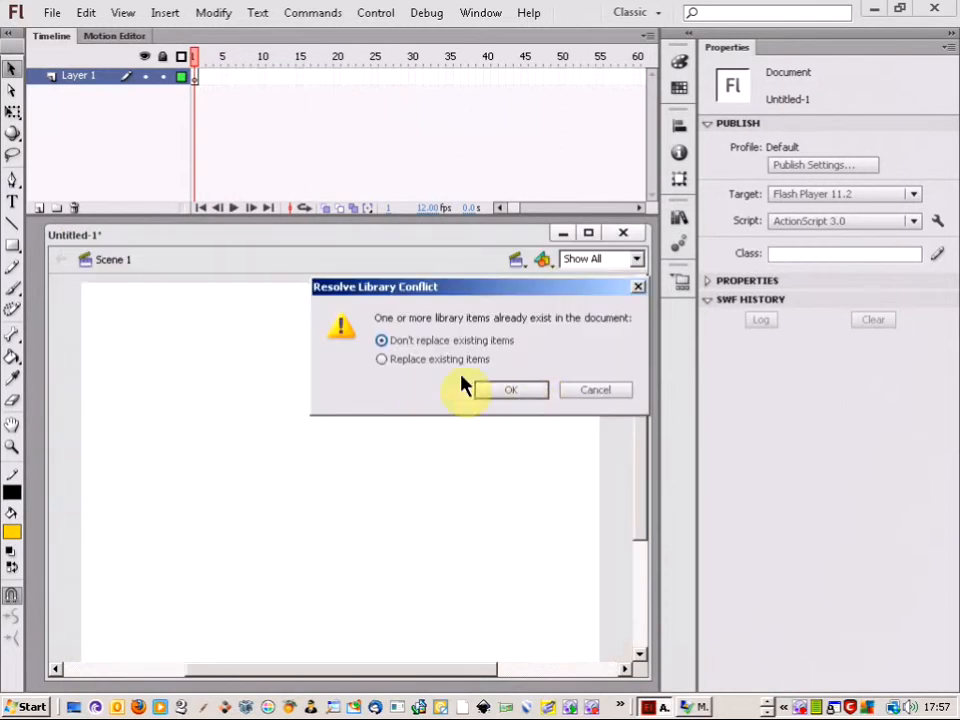
click(439, 362)
click(511, 391)
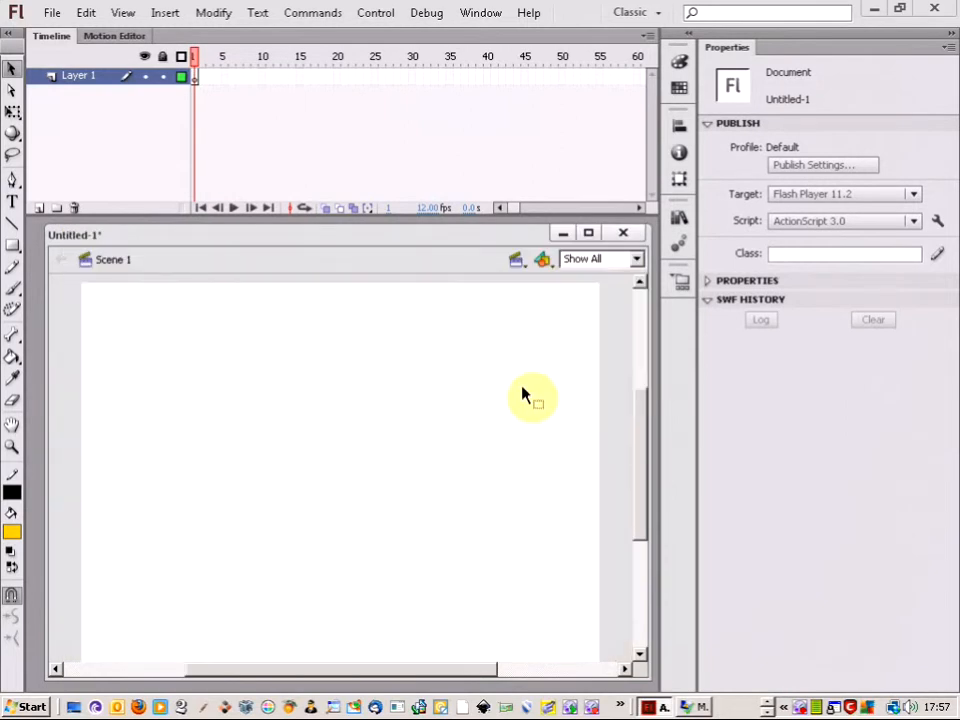
Place the Judge_Dredd.jpg bitmap from the library onto the stage
click(679, 217)
click(562, 409)
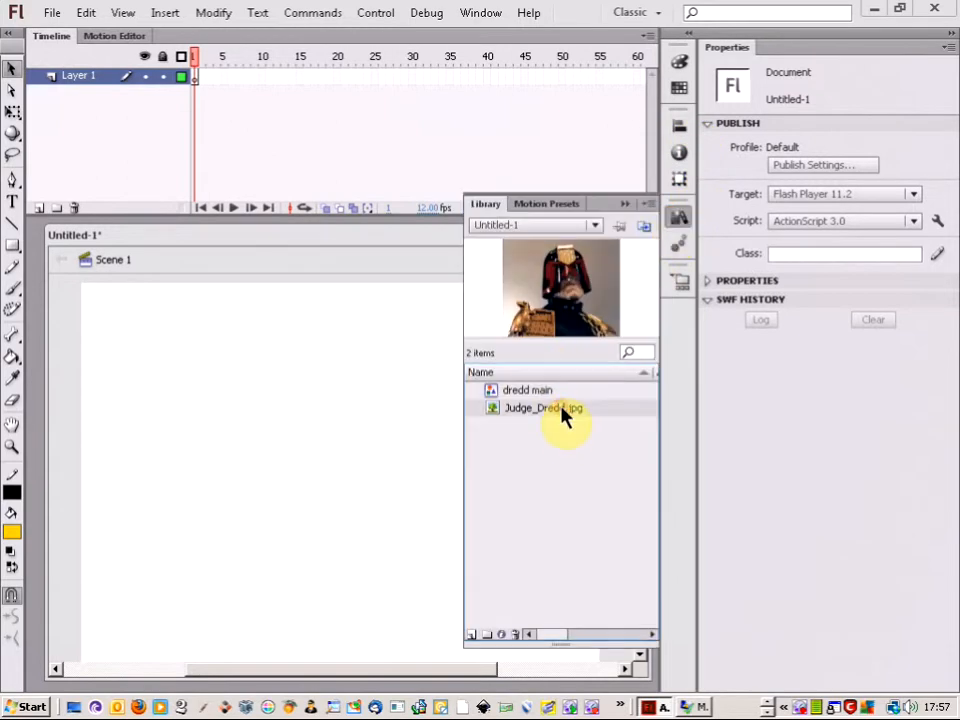
drag(548, 420, 287, 444)
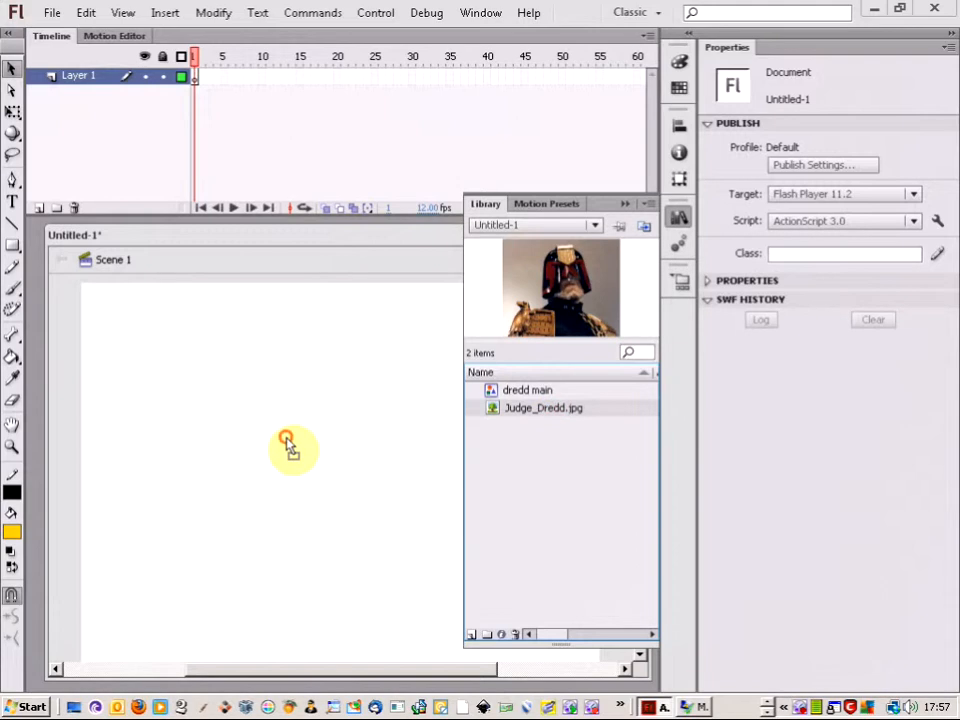
click(625, 204)
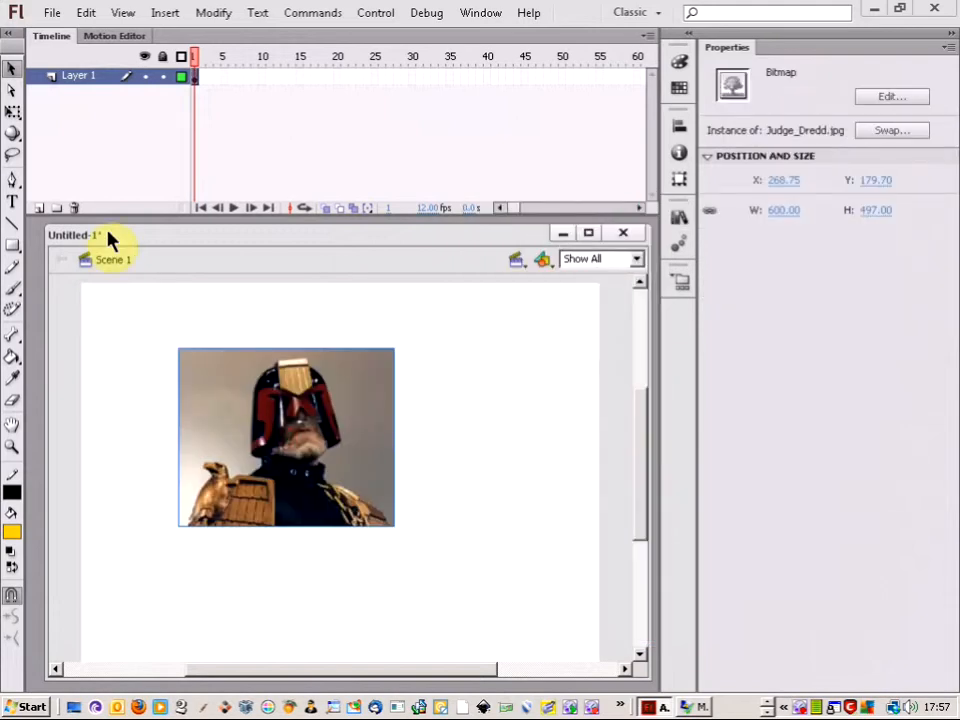
Enlarge the placed photo with Free Transform to about 1398 by 1128 pixels and position it to cover most of the stage
click(12, 112)
drag(392, 527, 514, 632)
mouse_move(641, 490)
mouse_down()
mouse_move(645, 511)
mouse_move(637, 502)
mouse_up()
drag(218, 340, 264, 394)
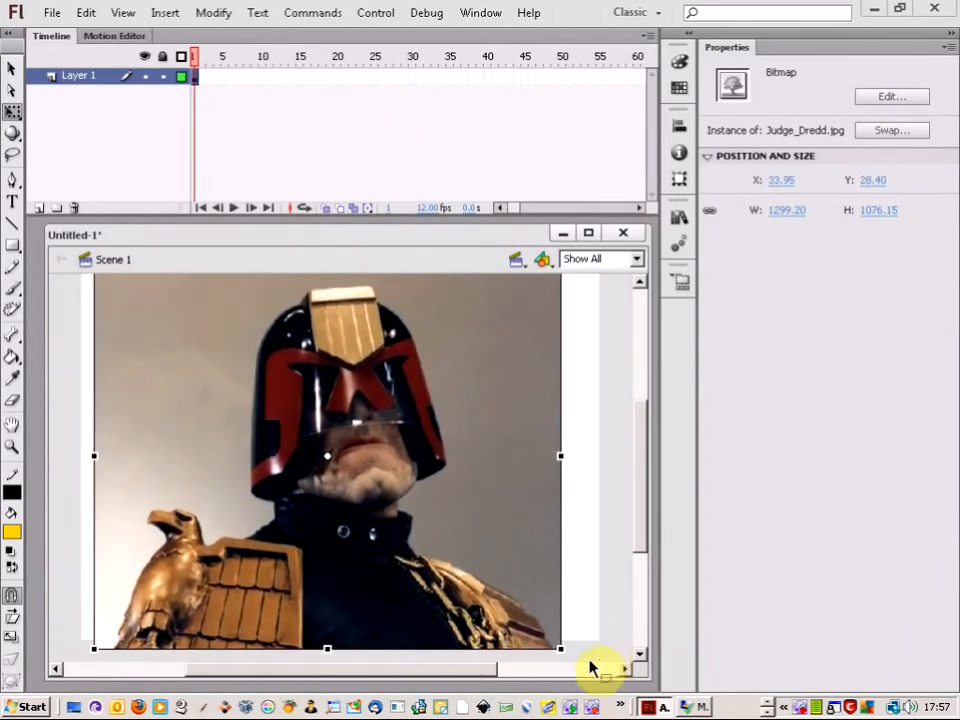
drag(558, 650, 576, 660)
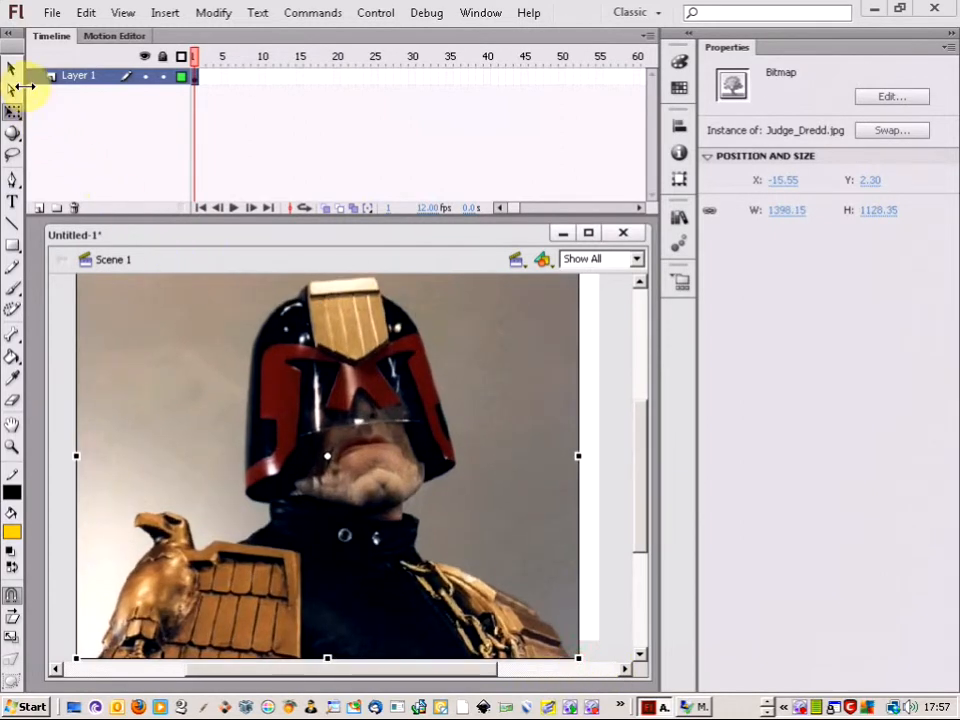
Convert the enlarged photo to a Graphic symbol named dredd
click(12, 68)
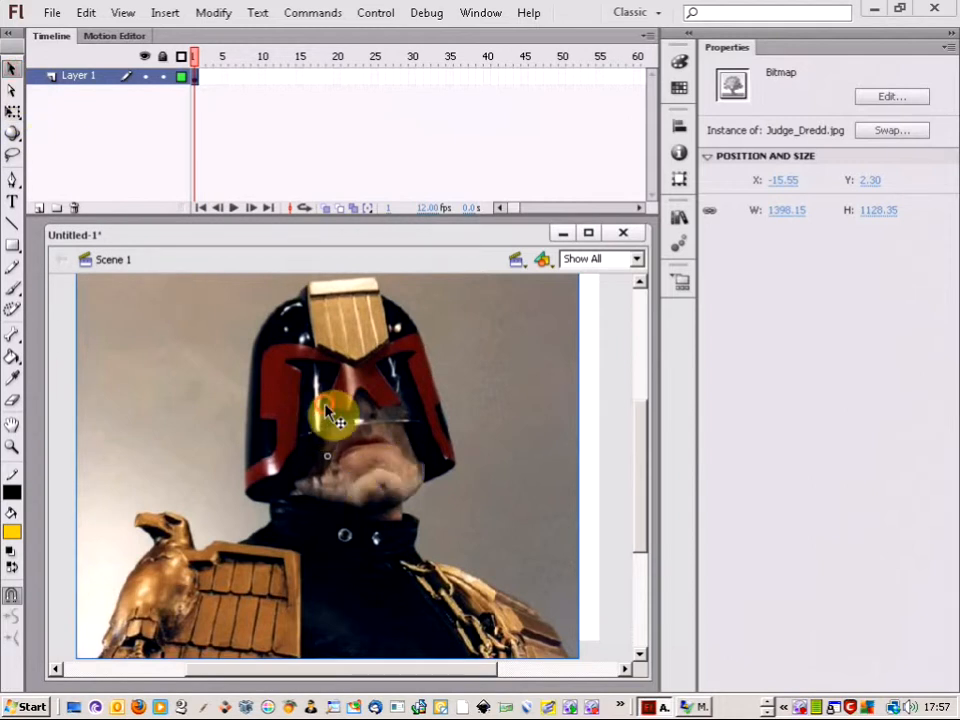
click(226, 14)
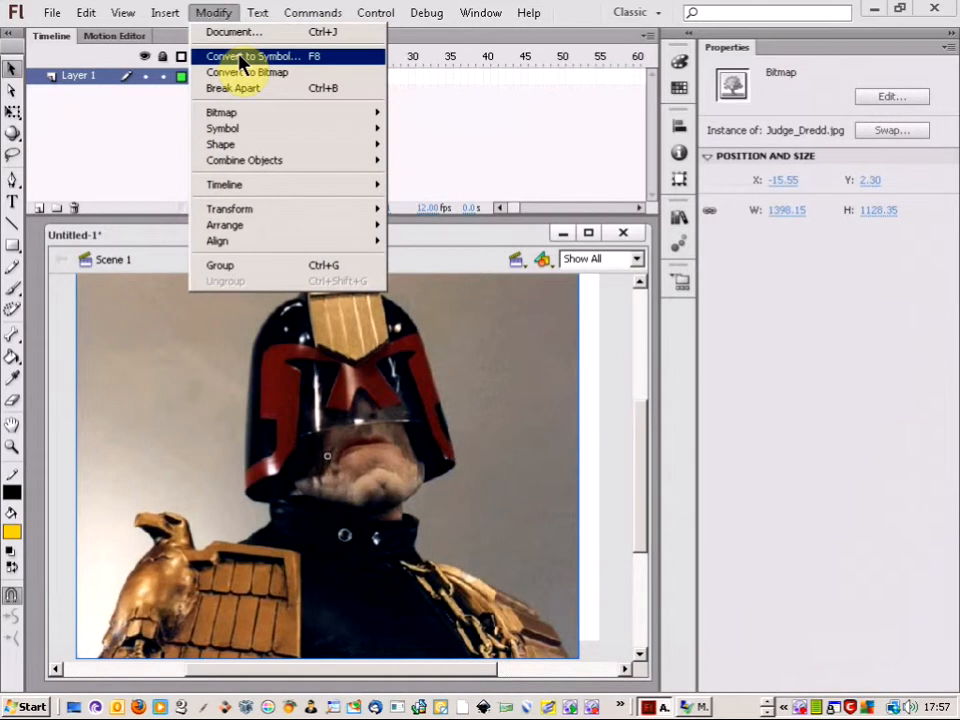
click(240, 57)
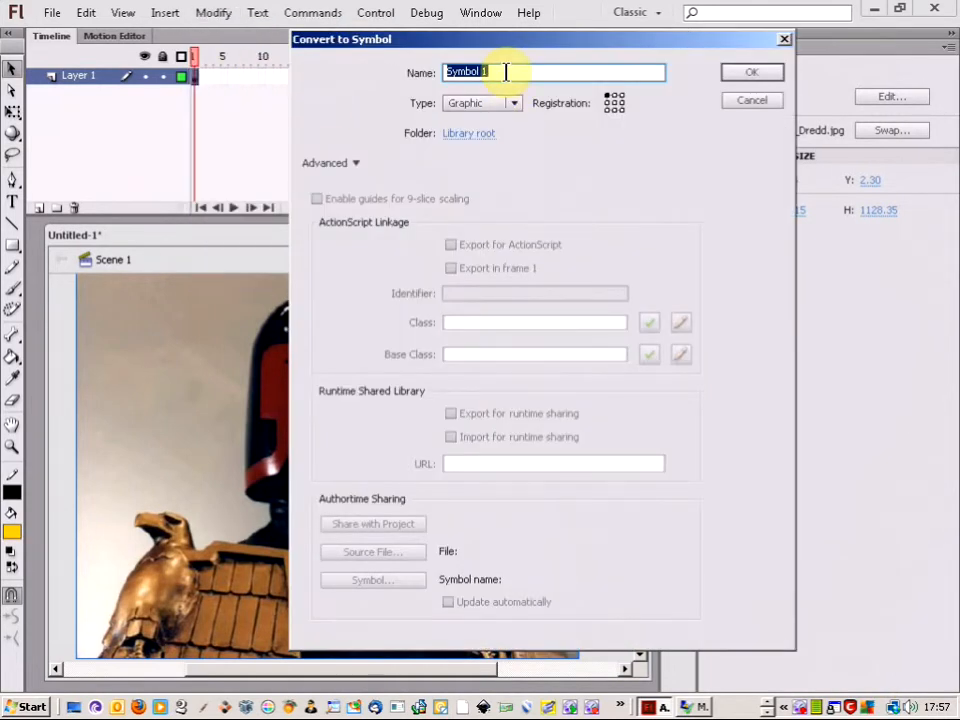
text(dredd)
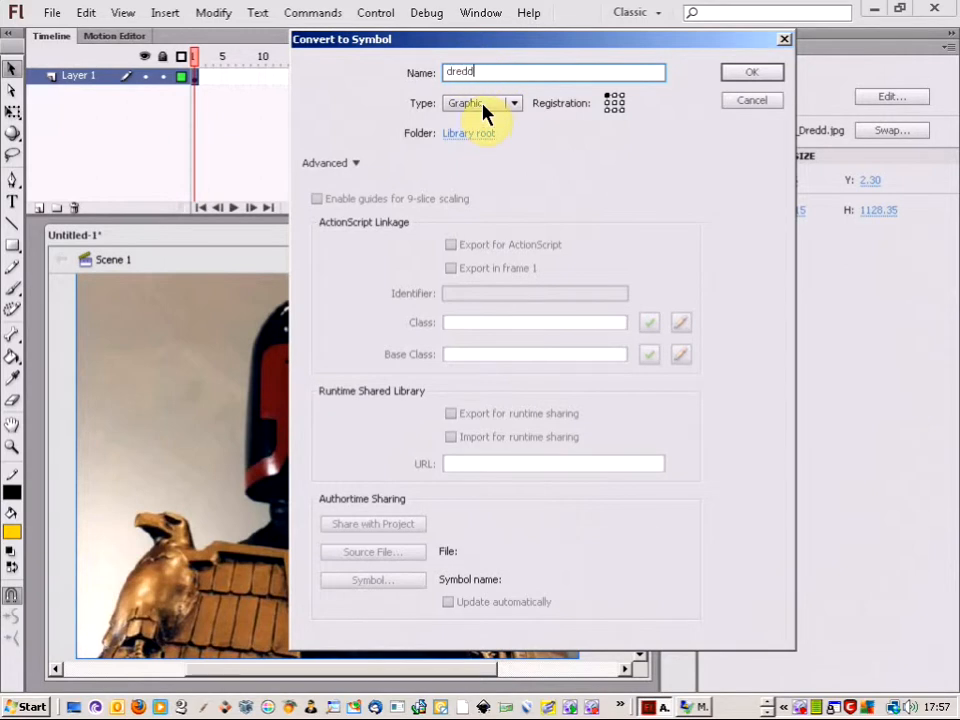
click(731, 77)
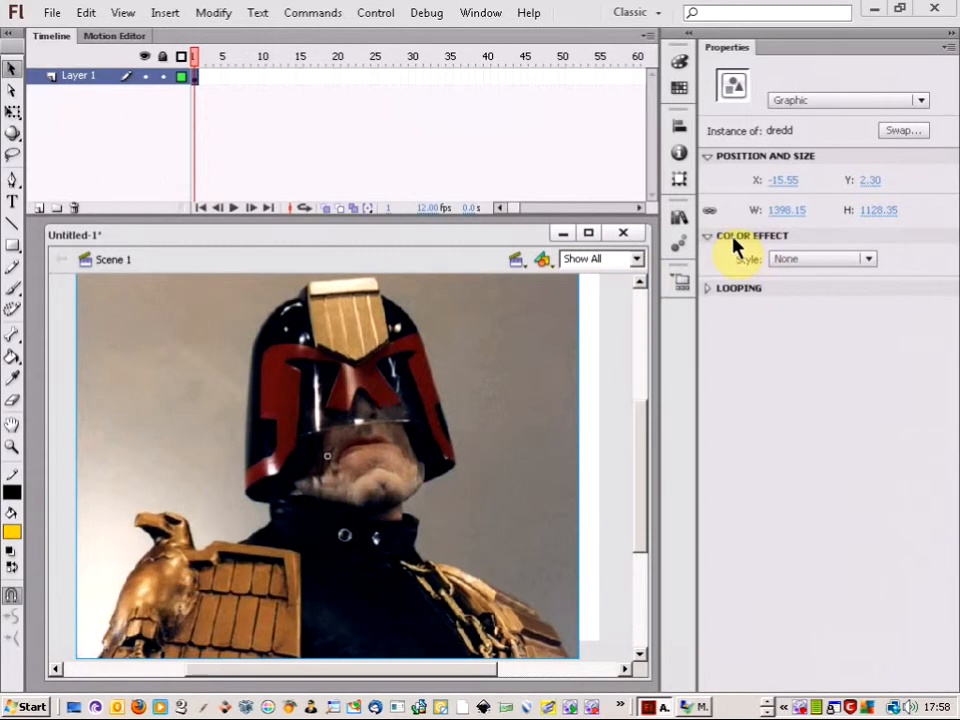
Fade the dredd symbol instance with an Alpha color effect of 45%
click(869, 259)
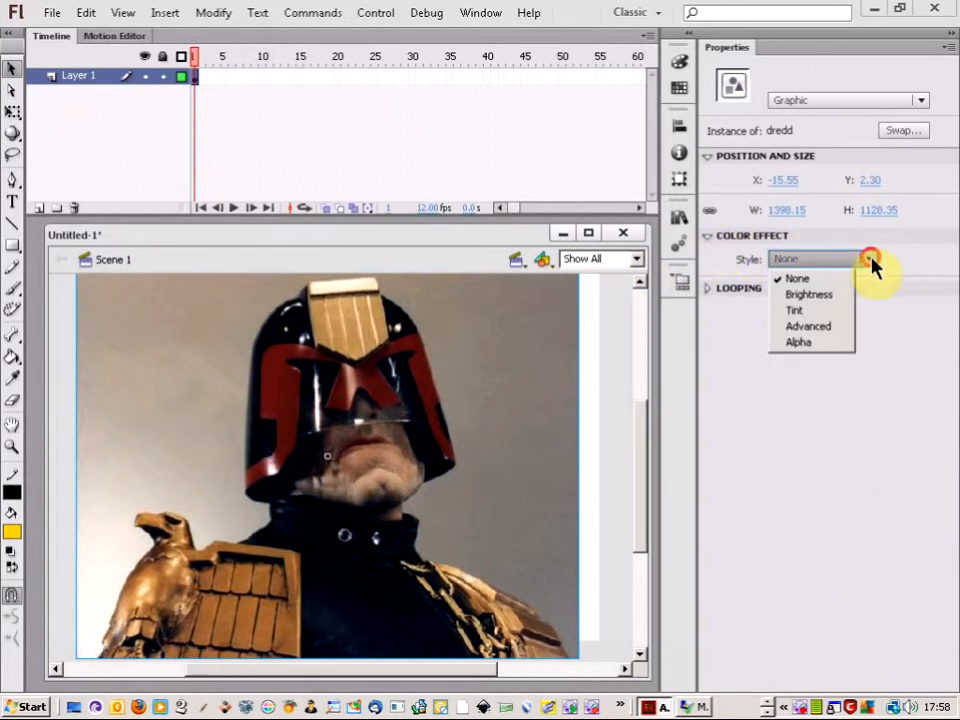
click(815, 343)
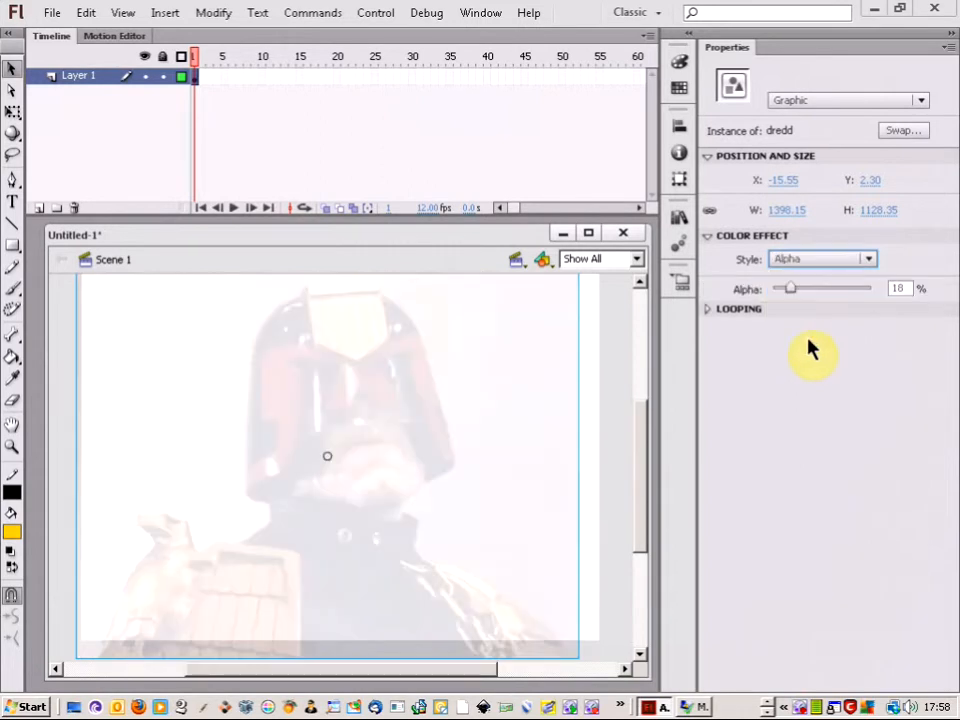
drag(797, 297, 822, 291)
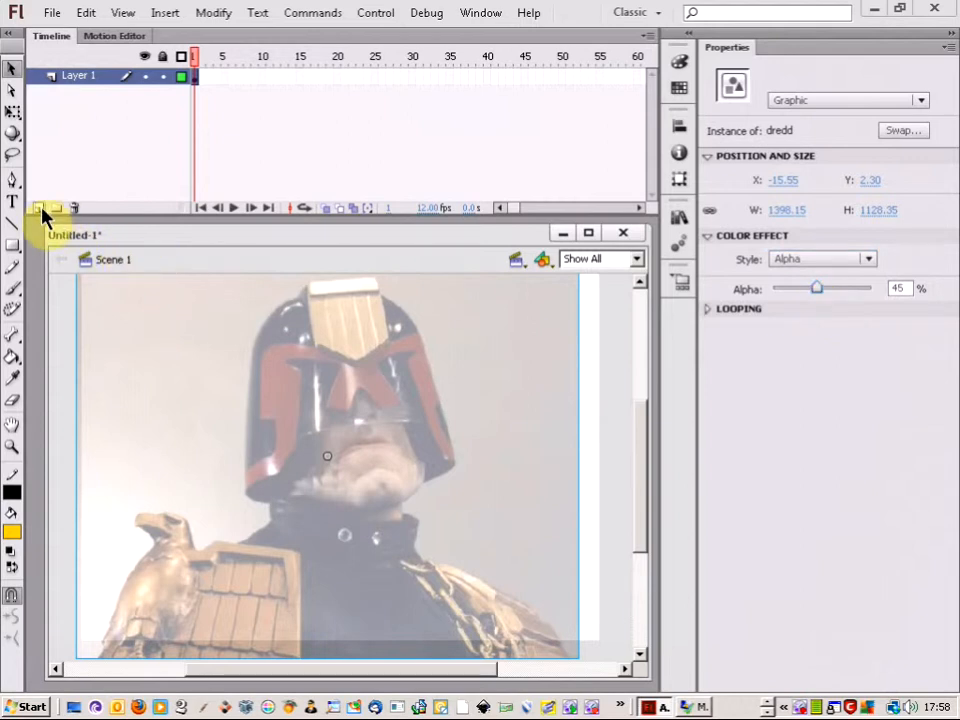
Lock Layer 1 with the faded photo and add a new layer above it for tracing
click(162, 77)
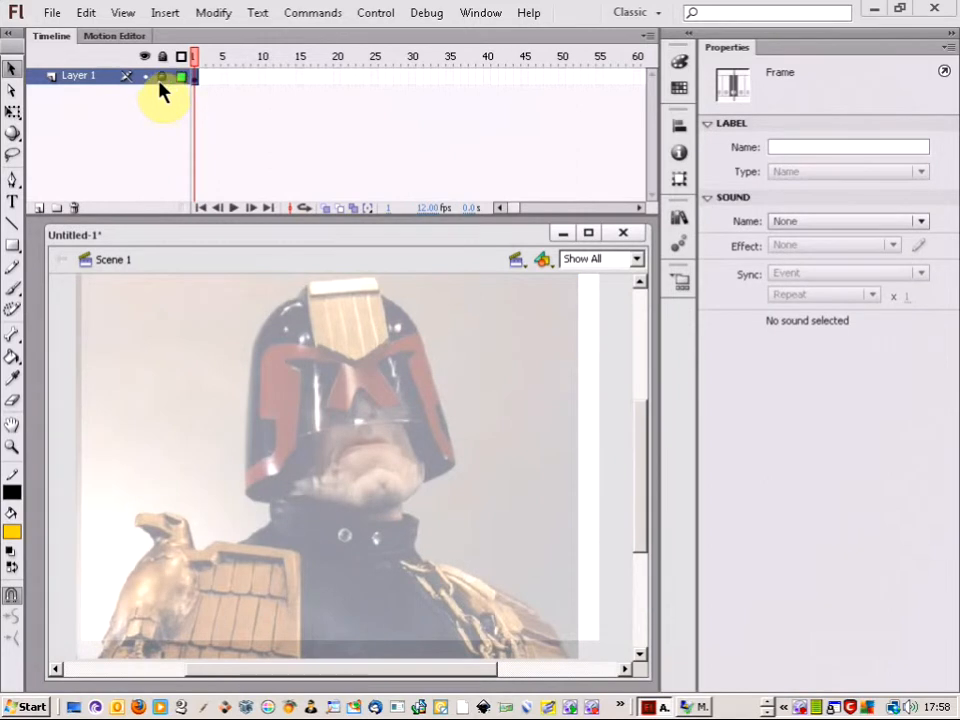
click(39, 208)
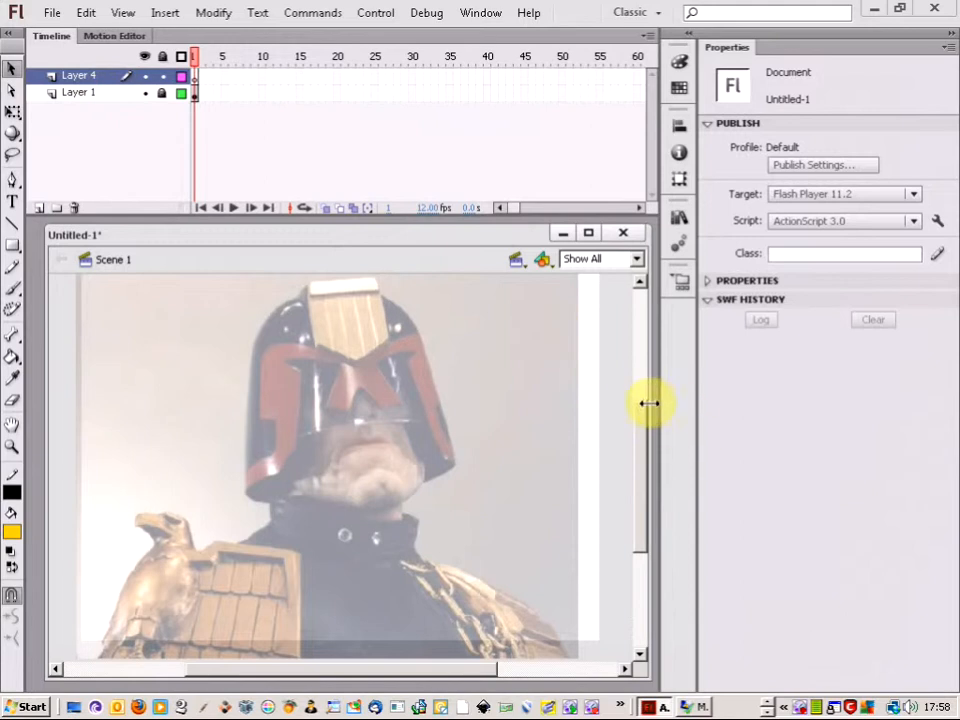
Set up the Brush tool with a black fill and the Paint Behind mode for tracing the helmet up close
scroll(640, 440, up, 2)
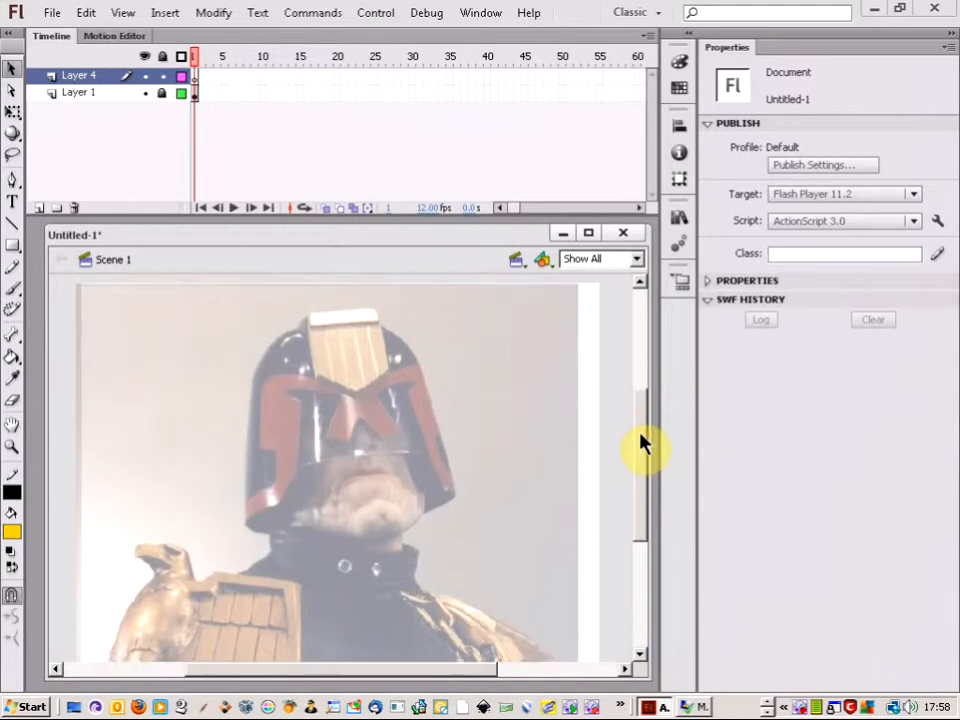
click(11, 446)
drag(220, 308, 506, 577)
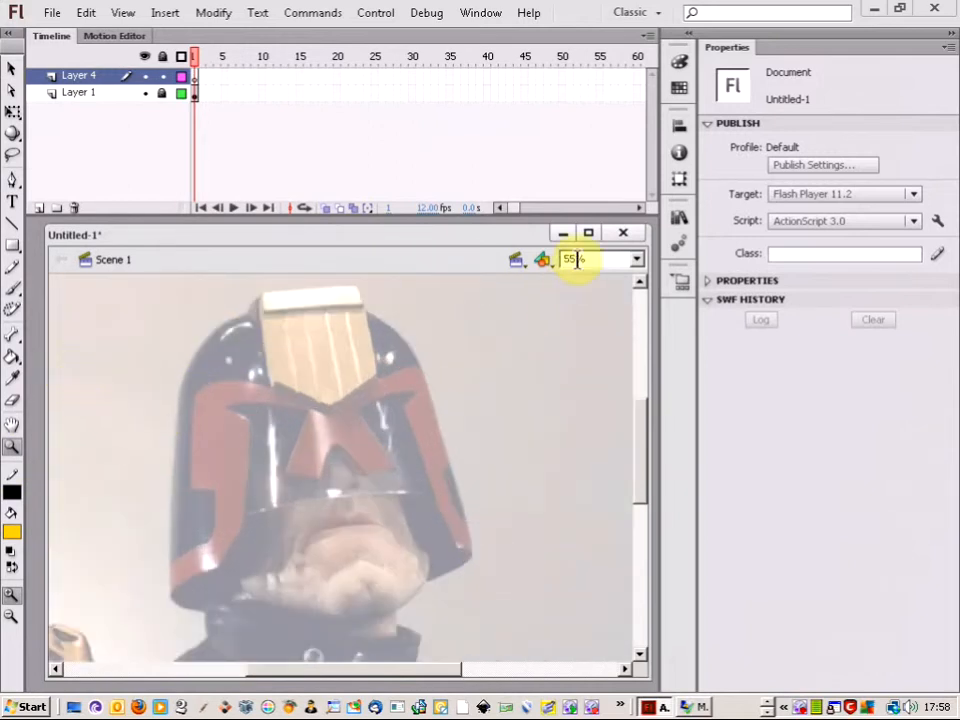
drag(514, 226, 516, 209)
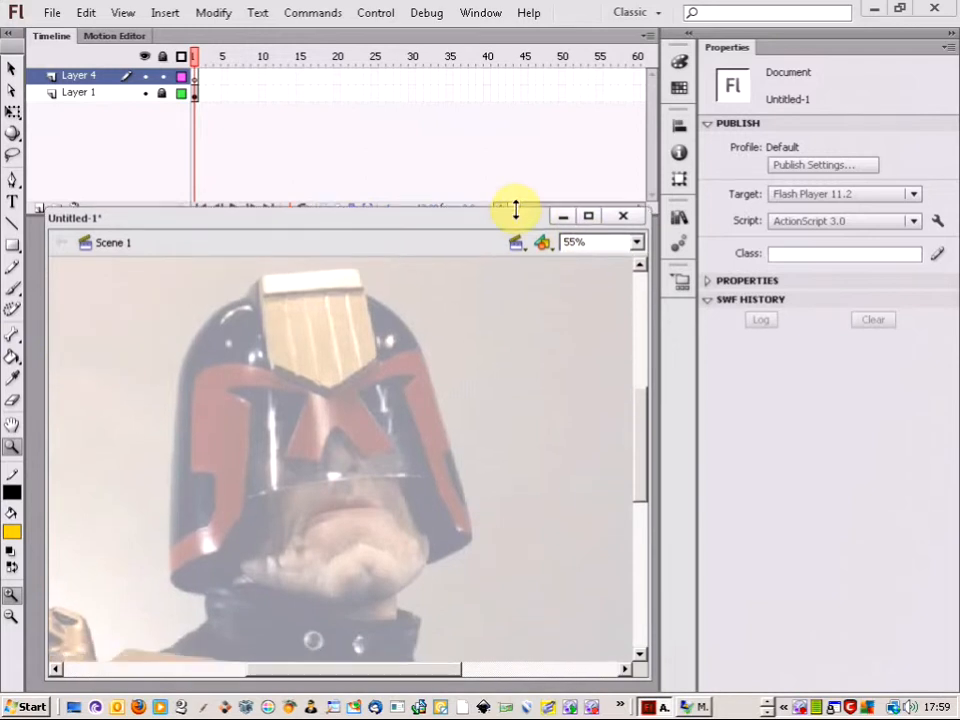
click(9, 292)
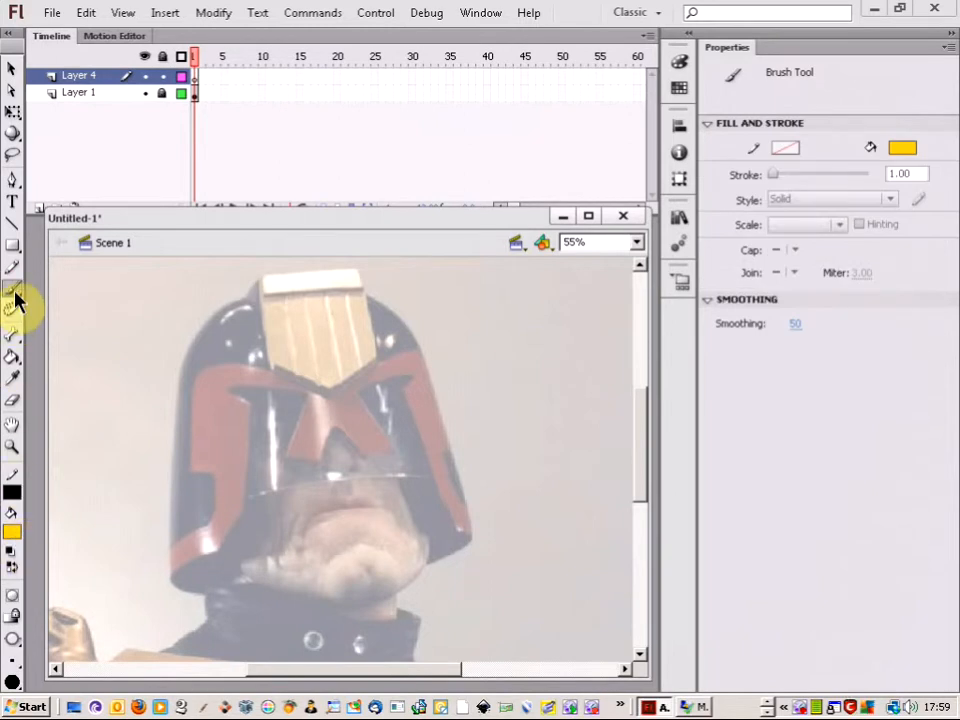
click(10, 551)
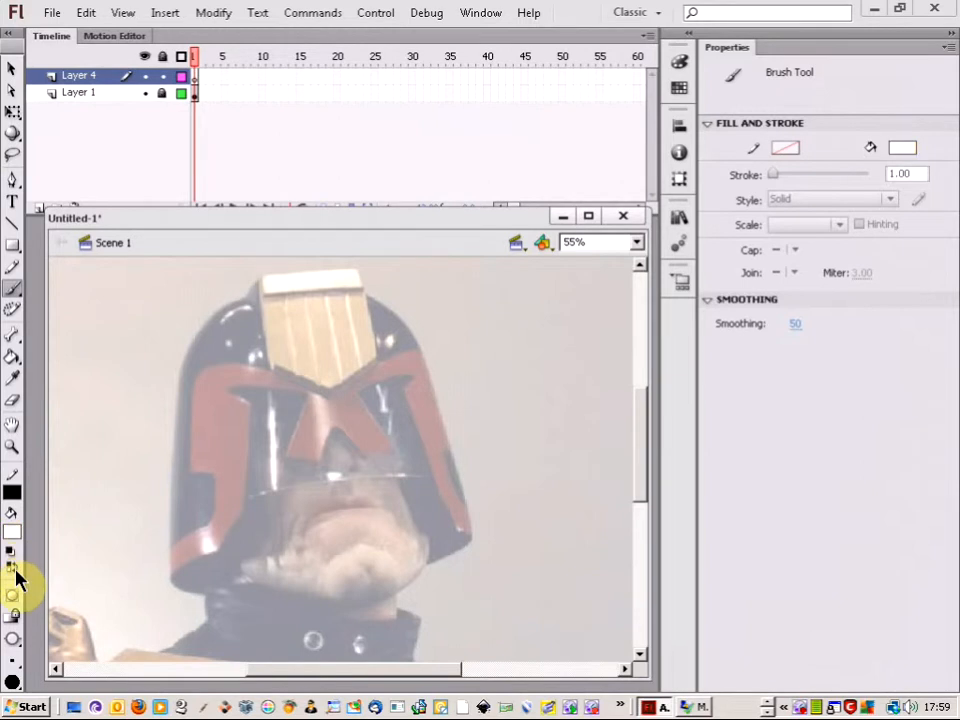
click(14, 567)
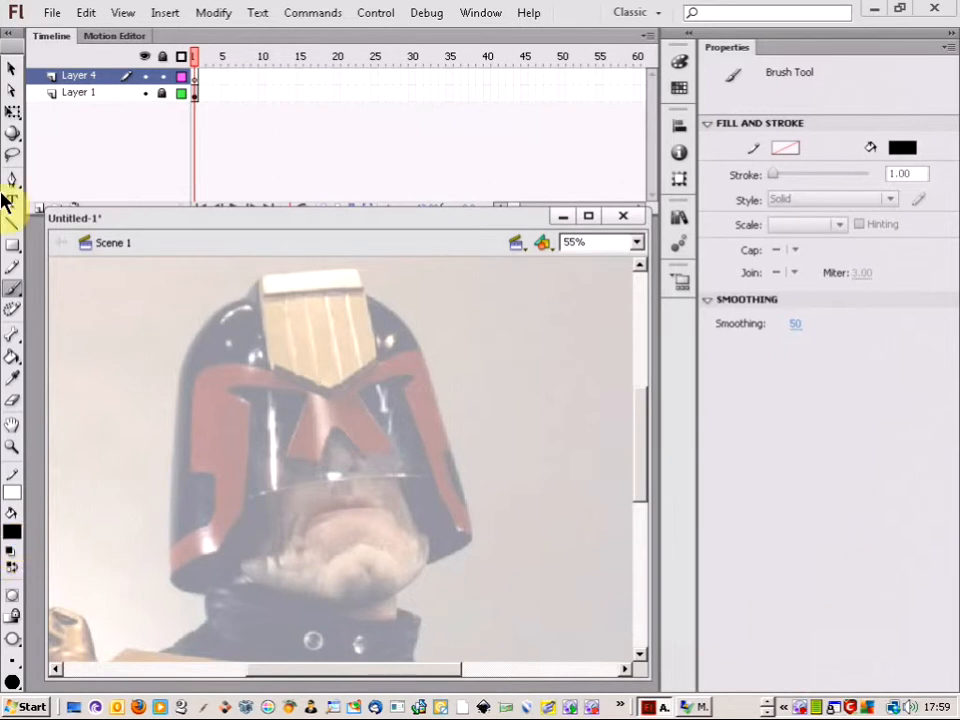
click(14, 662)
click(13, 665)
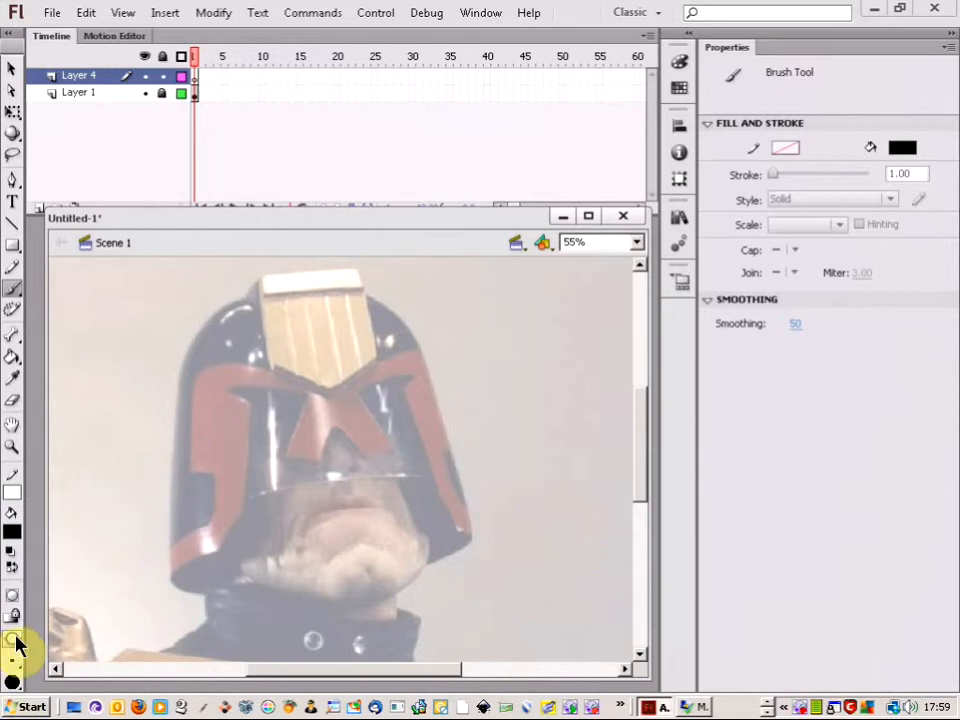
click(13, 639)
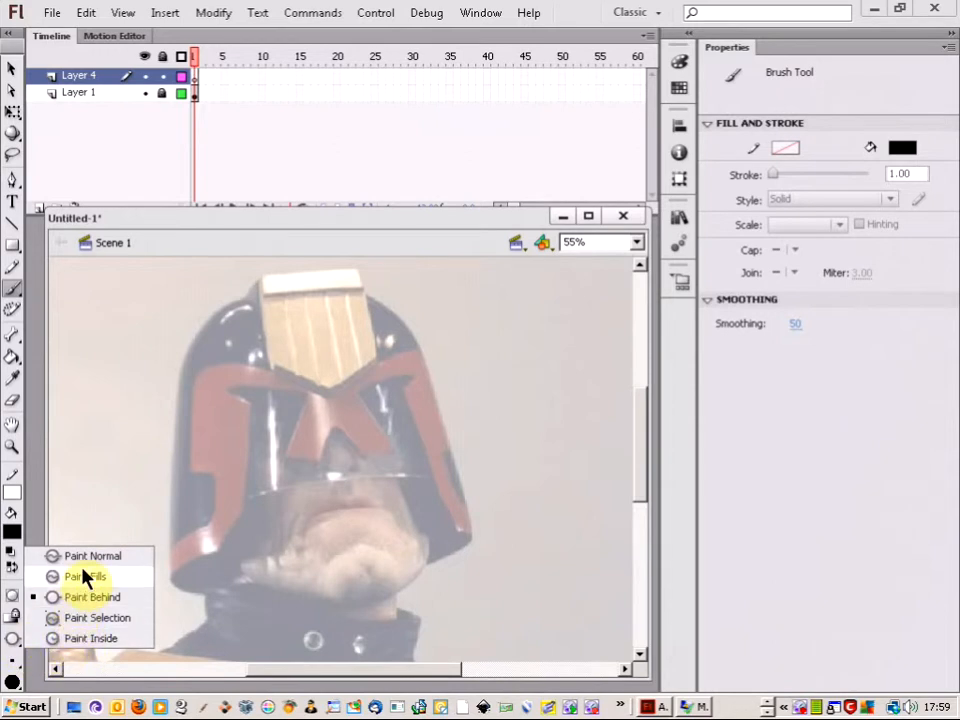
click(10, 638)
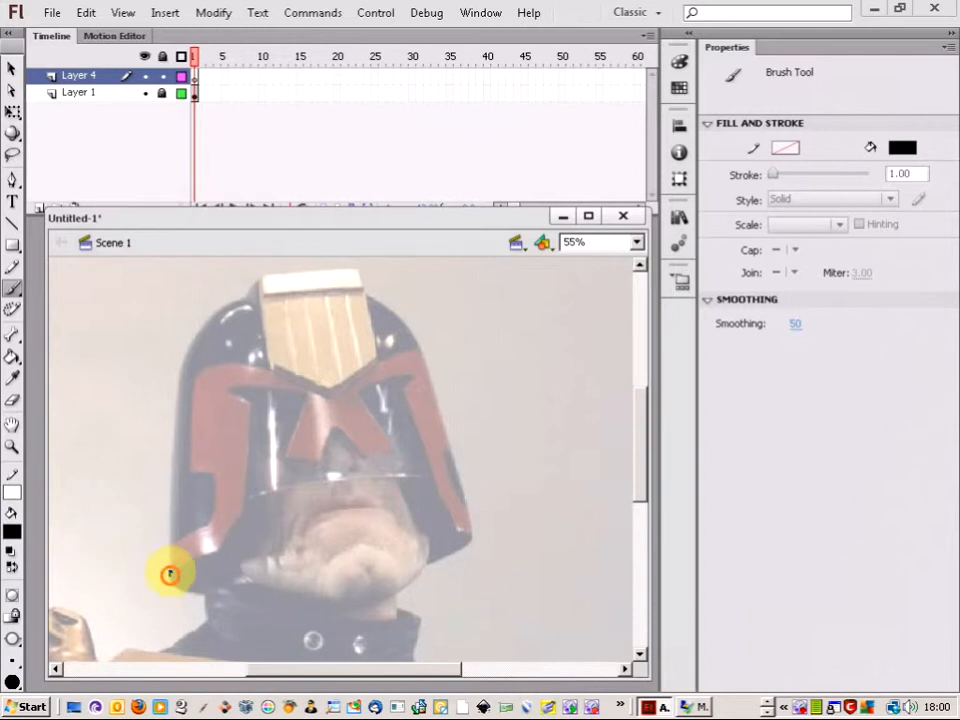
Trace the helmet's left edge in black from its lower corner up toward the crest, redoing the long stroke once
drag(170, 575, 171, 542)
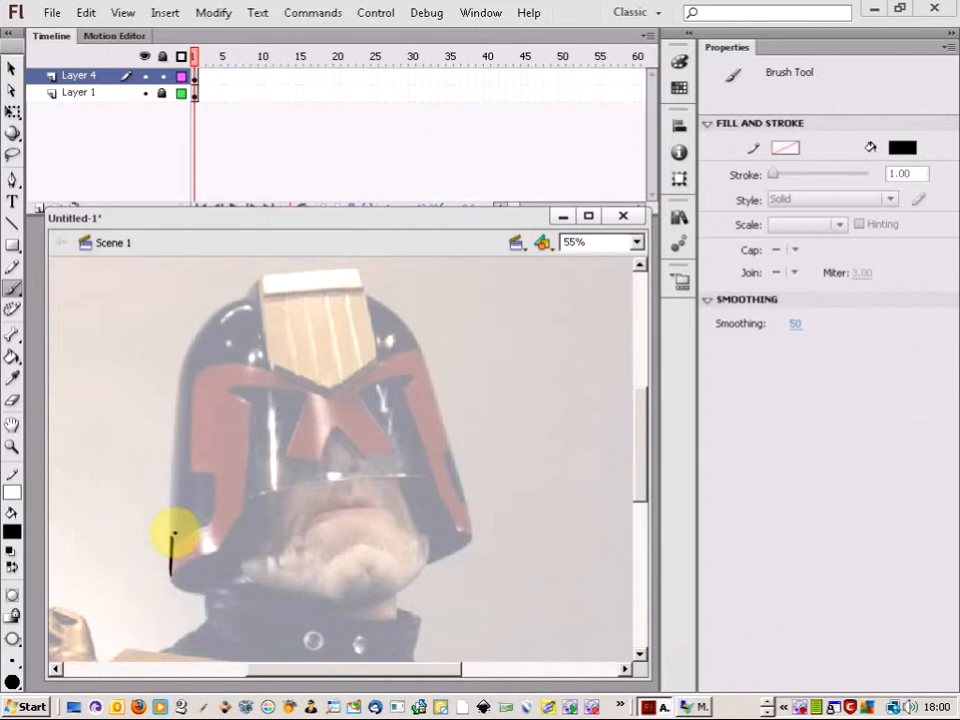
mouse_move(171, 540)
mouse_down()
mouse_move(176, 370)
mouse_move(208, 306)
mouse_move(238, 274)
mouse_move(262, 276)
mouse_up()
key(ctrl+z)
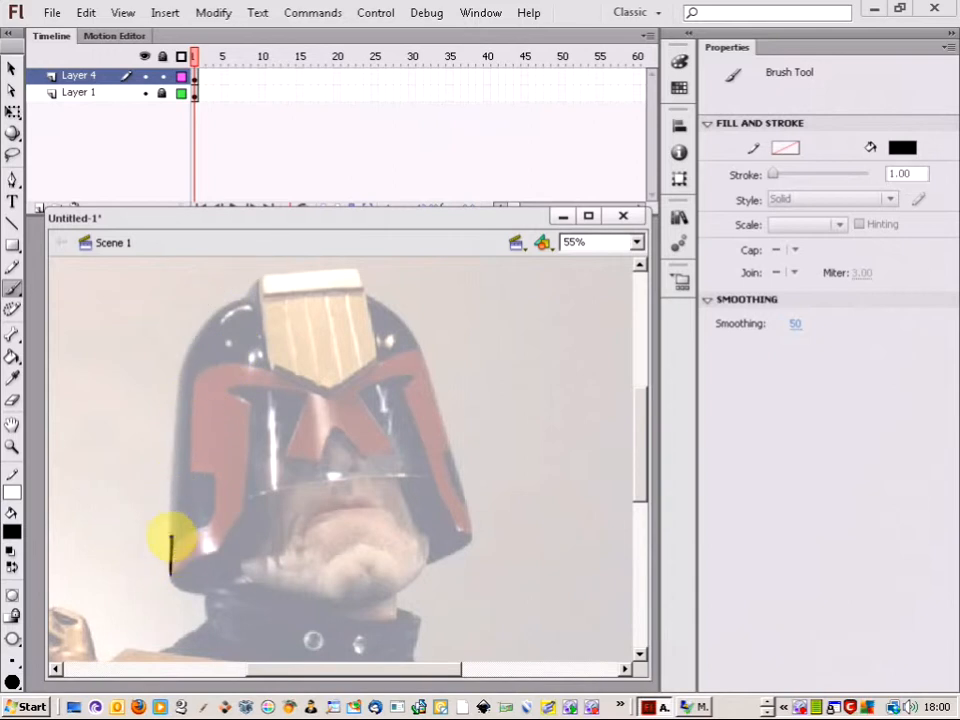
mouse_move(171, 540)
mouse_down()
mouse_move(189, 347)
mouse_move(209, 318)
mouse_move(247, 296)
mouse_up()
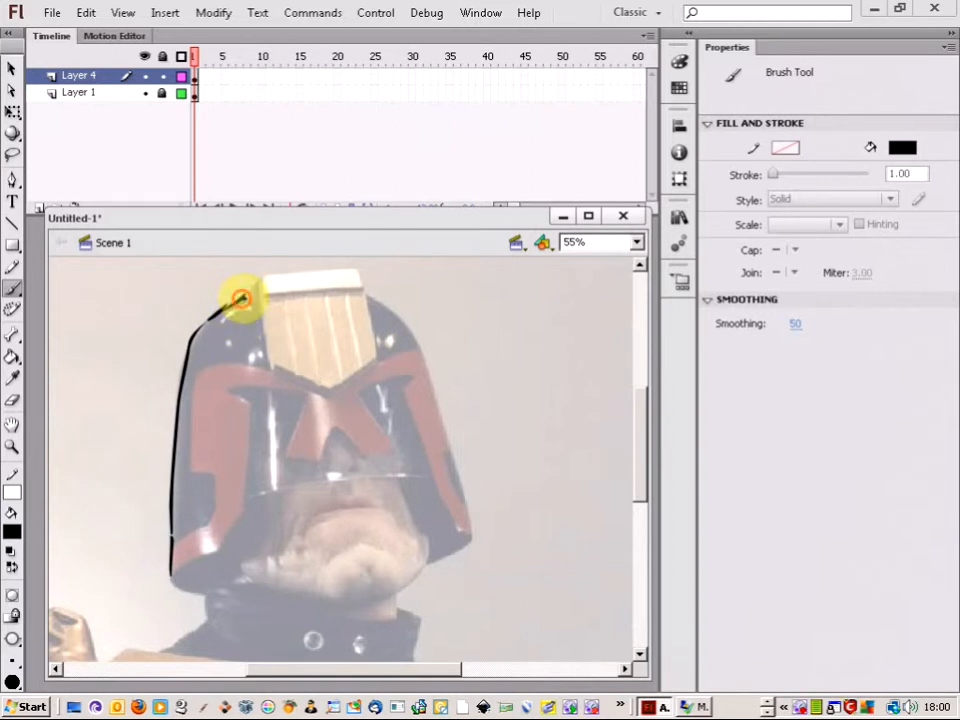
Outline the pale cap at the top of the helmet's crest and trace the helmet's right edge down to its lower corner
drag(259, 281, 261, 273)
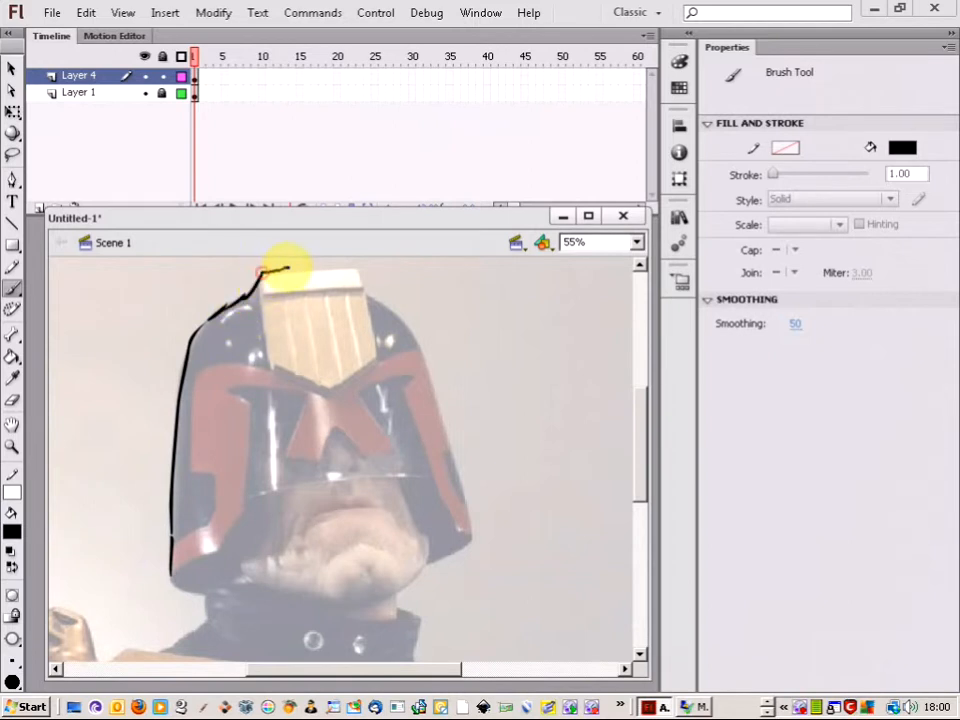
drag(360, 293, 360, 295)
drag(276, 292, 314, 290)
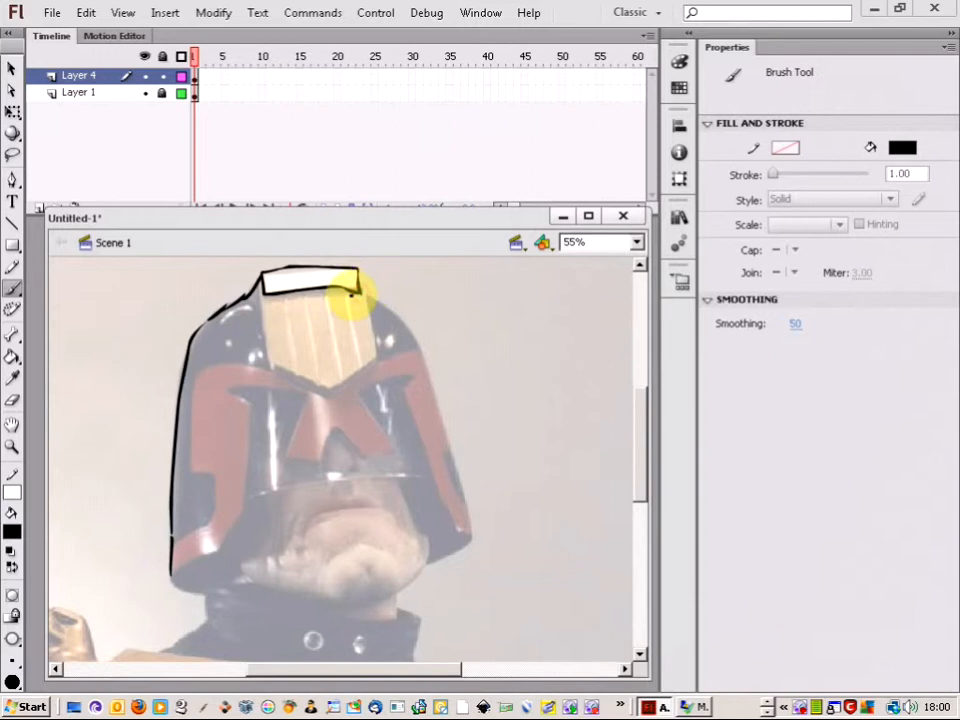
drag(362, 292, 396, 316)
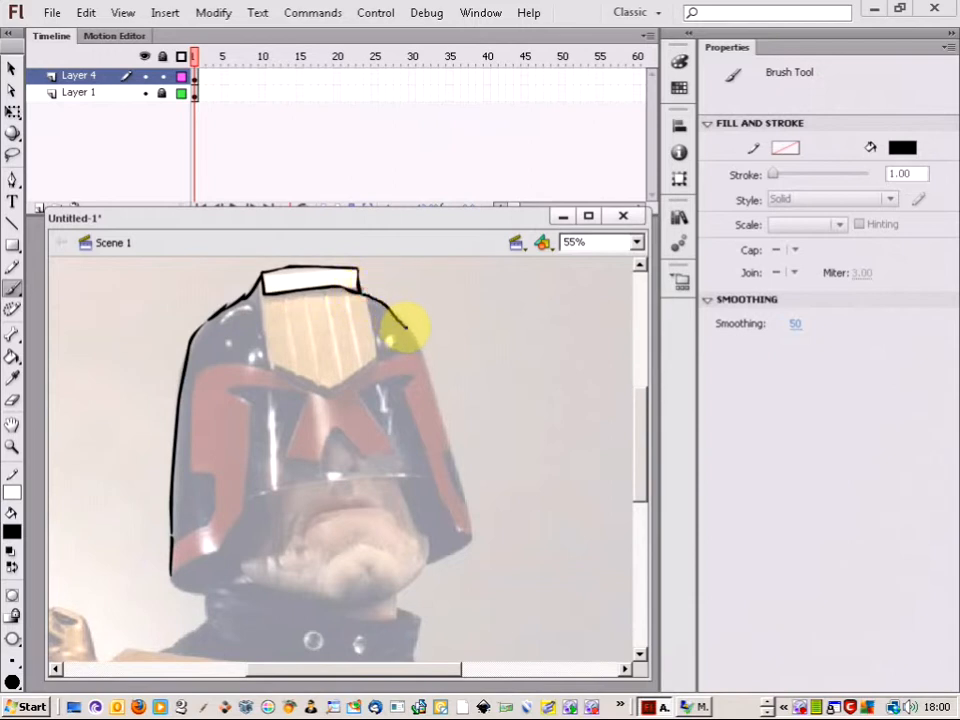
drag(425, 354, 463, 520)
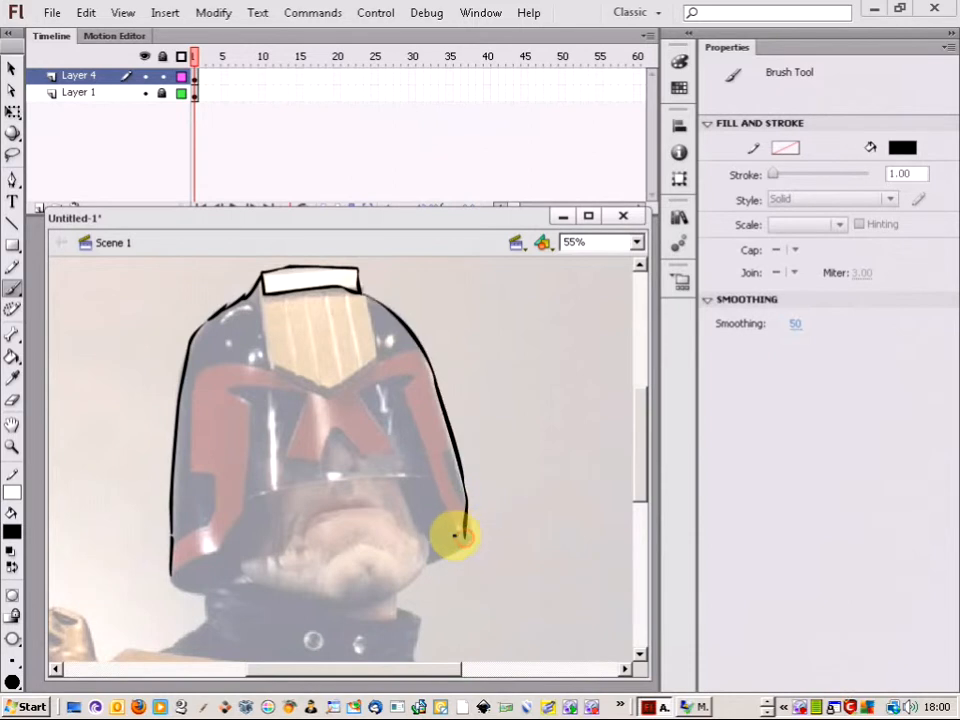
Undo the stroke on the helmet's right edge and retrace it in black from the crest cap down to the lower corner
key(ctrl+z)
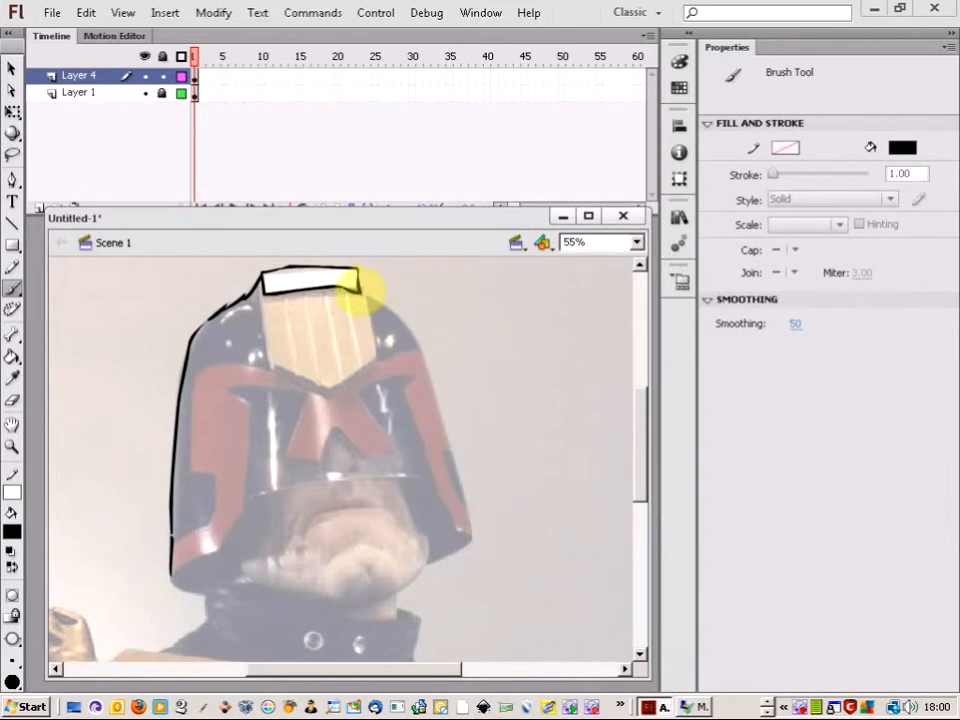
drag(400, 318, 418, 343)
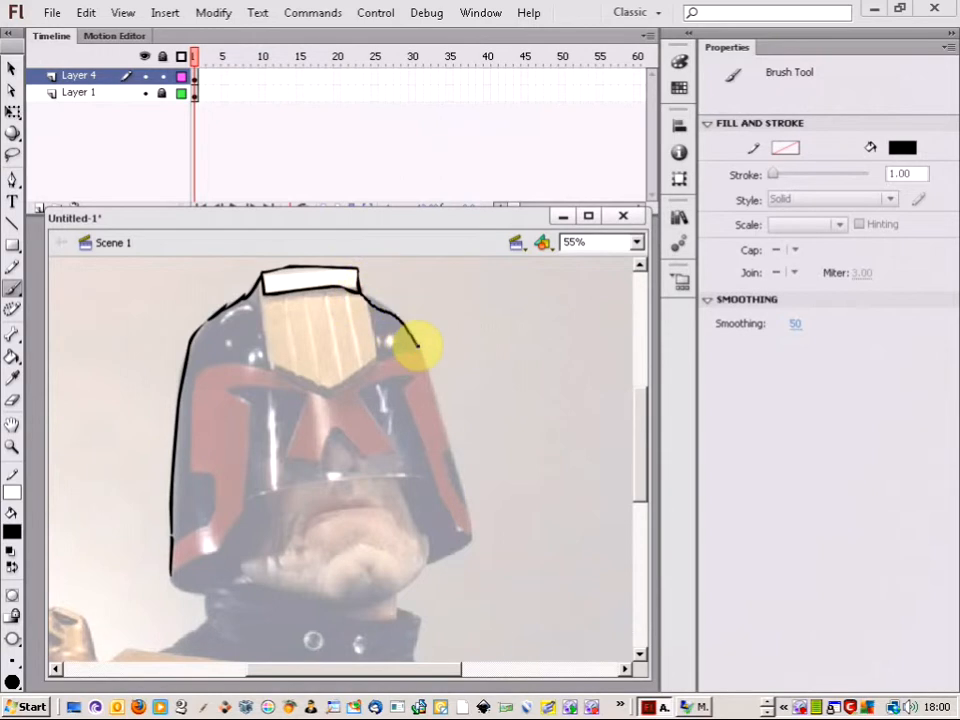
drag(355, 289, 397, 320)
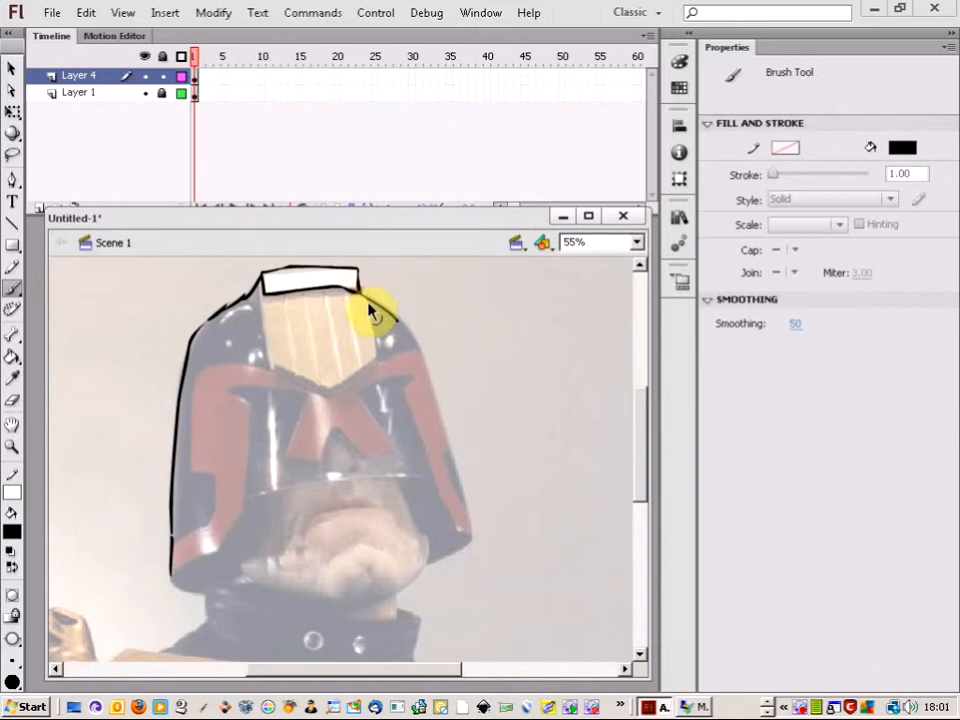
mouse_move(384, 305)
mouse_down()
mouse_move(422, 354)
mouse_move(439, 416)
mouse_up()
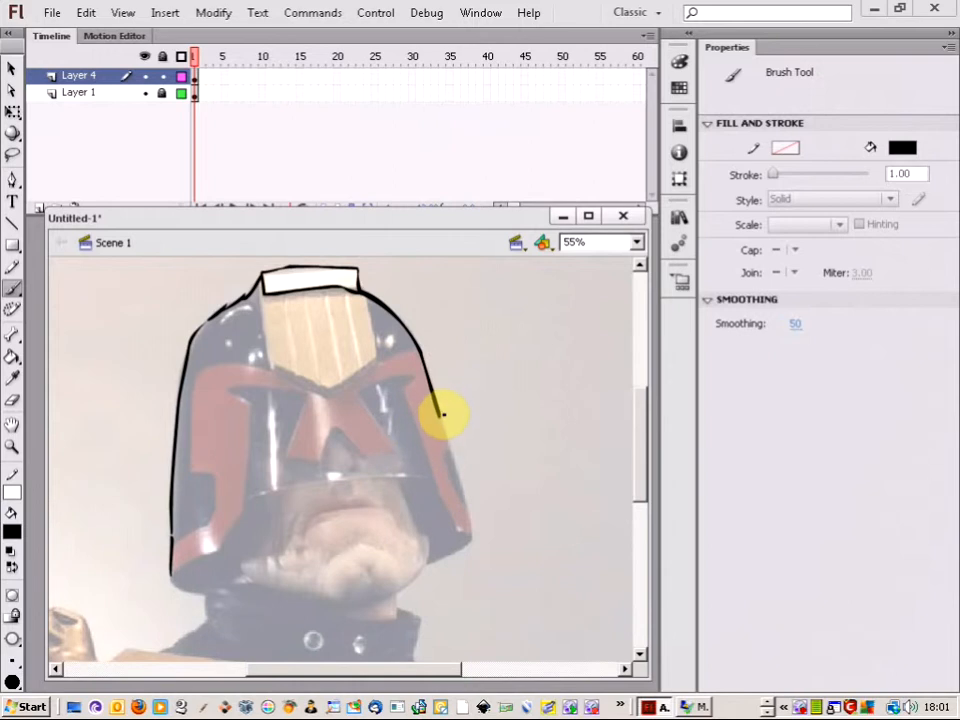
drag(438, 413, 471, 541)
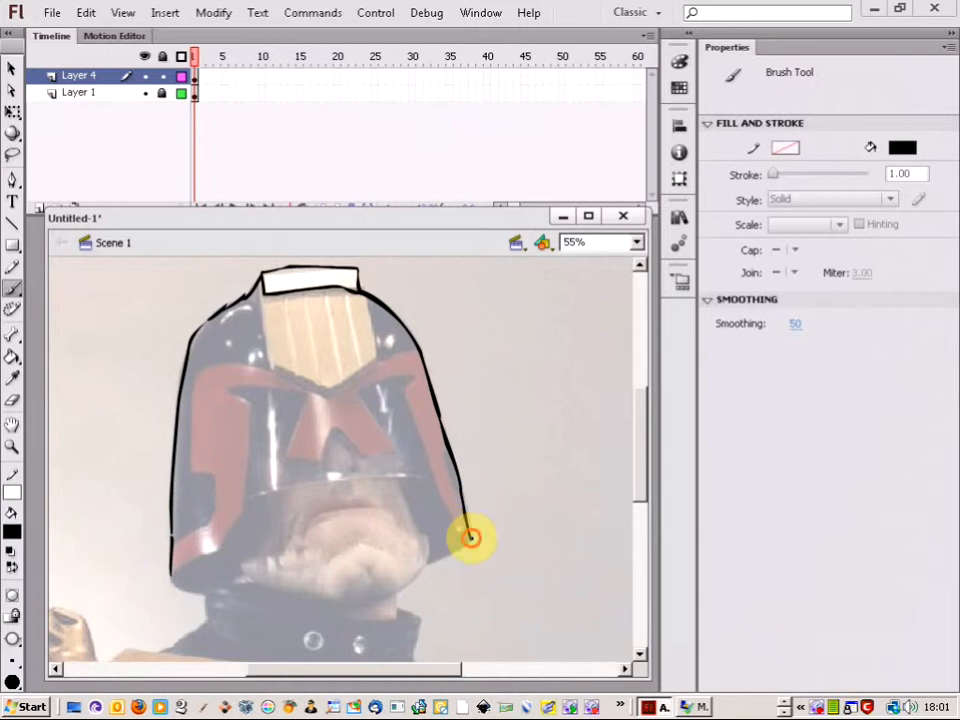
Trace the remaining black outlines of the right cheek guard, red trim, visor emblem, crest stripes, mouth, chin and collar
mouse_move(473, 537)
mouse_down()
mouse_move(425, 563)
mouse_move(430, 534)
mouse_move(402, 476)
mouse_up()
mouse_move(455, 533)
mouse_down()
mouse_move(424, 465)
mouse_move(405, 375)
mouse_up()
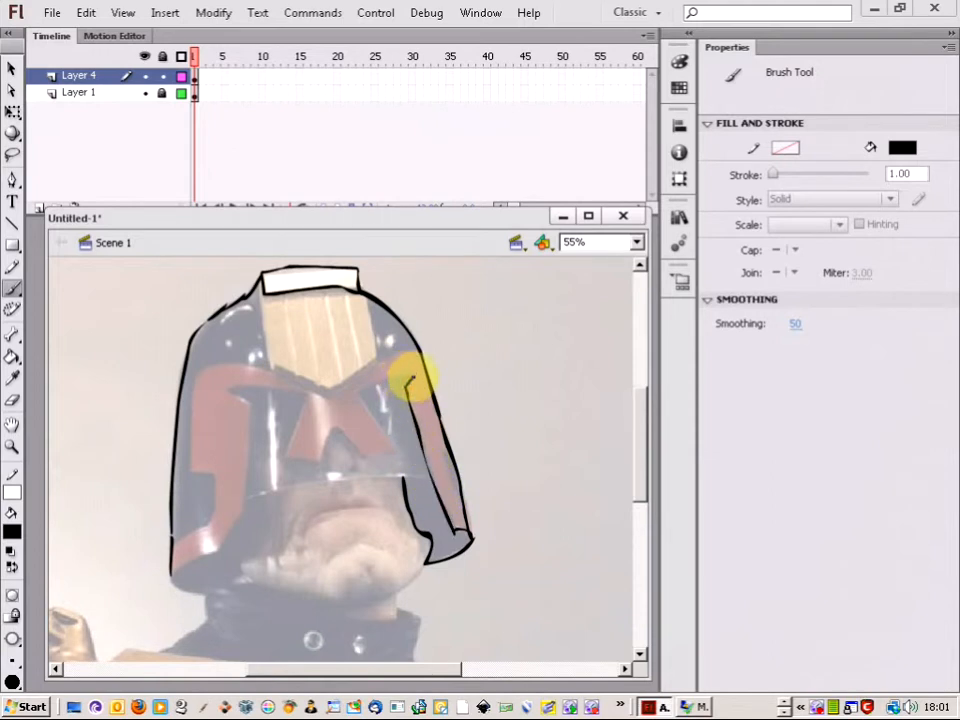
mouse_move(409, 377)
mouse_down()
mouse_move(370, 386)
mouse_move(390, 436)
mouse_move(369, 456)
mouse_move(338, 428)
mouse_move(323, 455)
mouse_move(293, 456)
mouse_move(281, 440)
mouse_up()
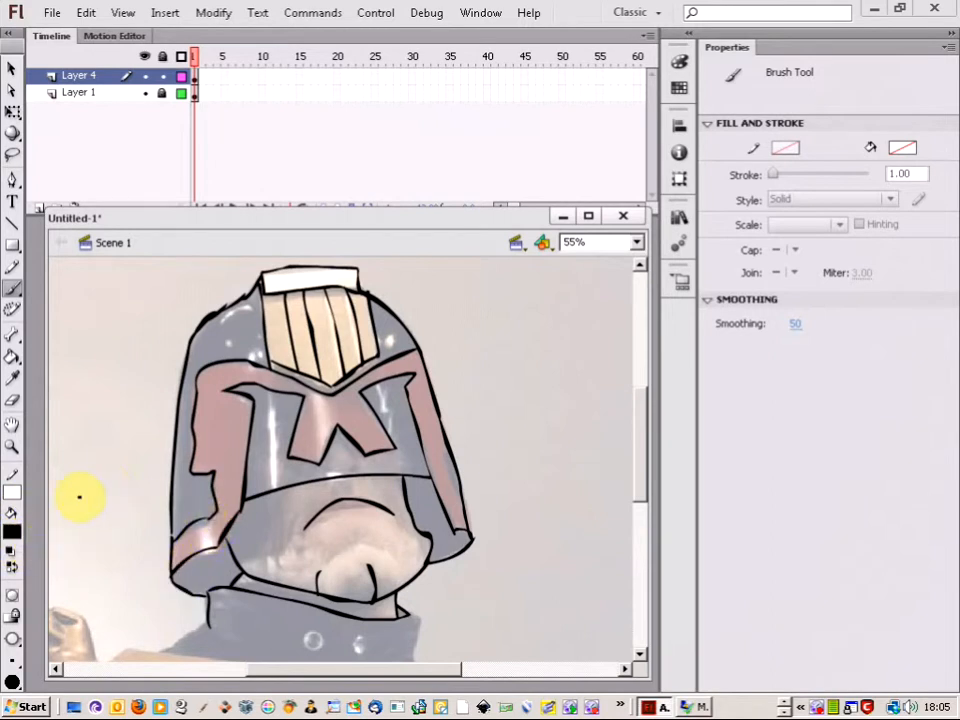
Fill the helmet's outlined trim and visor emblem with red using the Paint Bucket tool
click(12, 357)
click(12, 531)
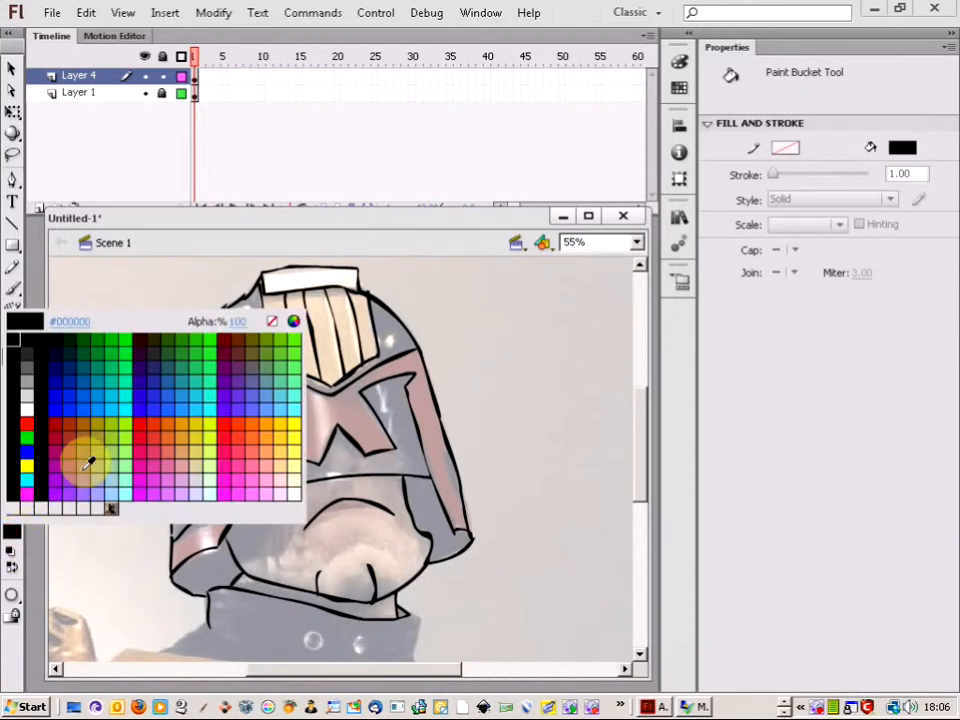
click(26, 425)
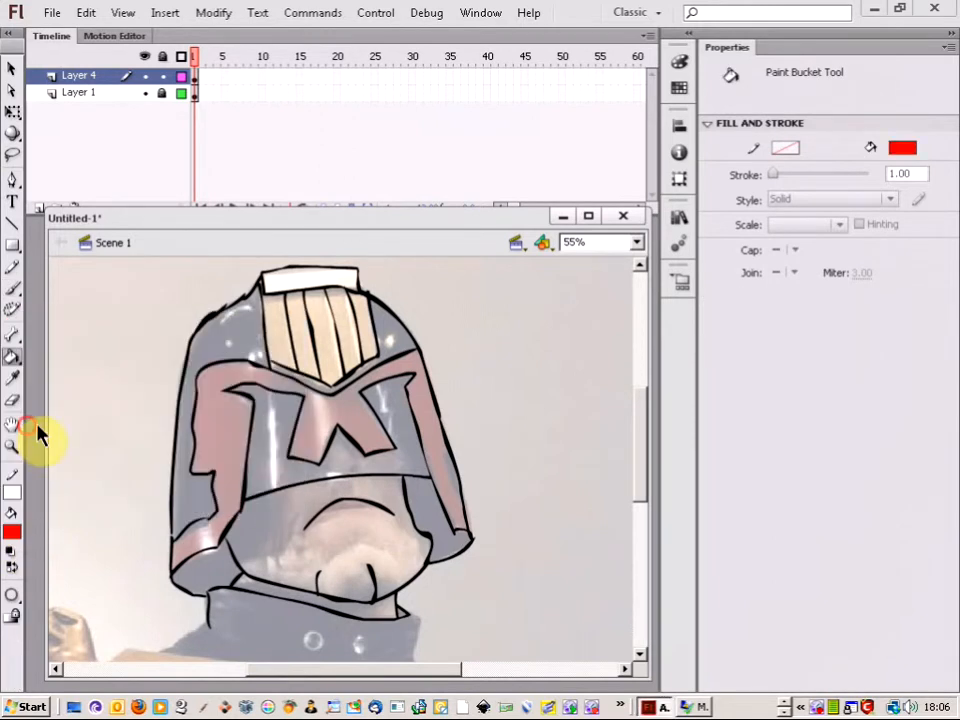
click(190, 537)
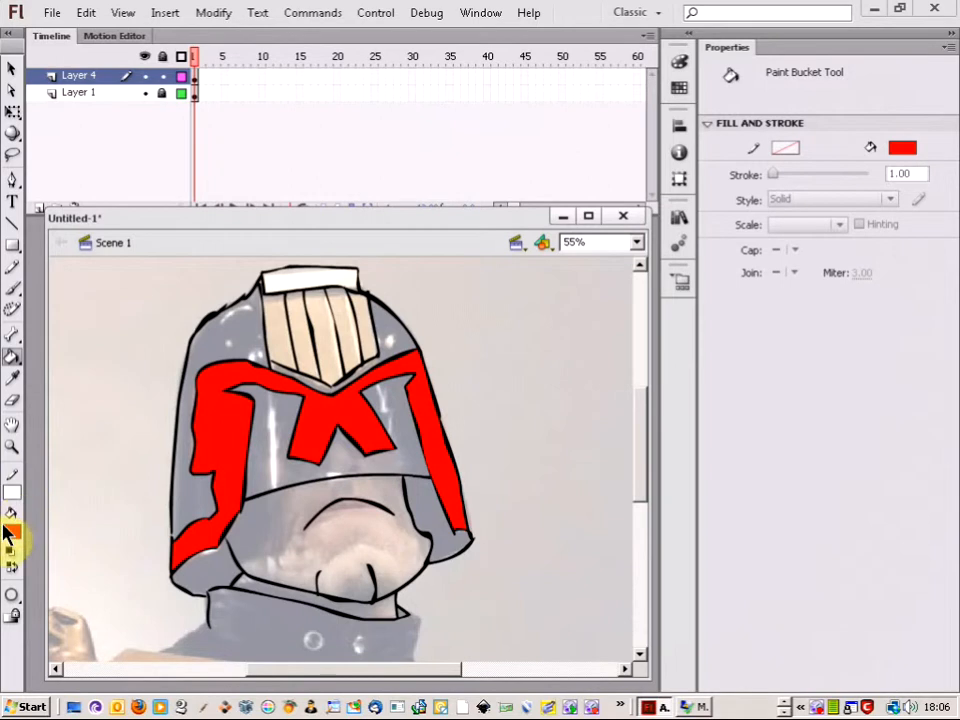
Try to fill the helmet's side and upper panels with dark blue, and undo the fills
click(11, 528)
click(27, 452)
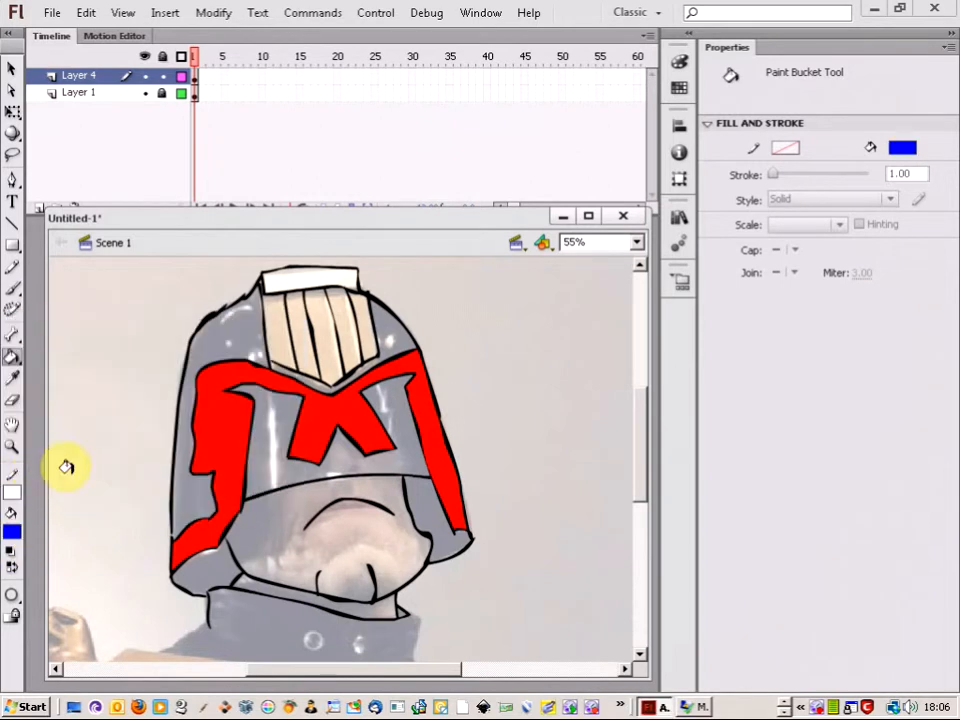
click(12, 528)
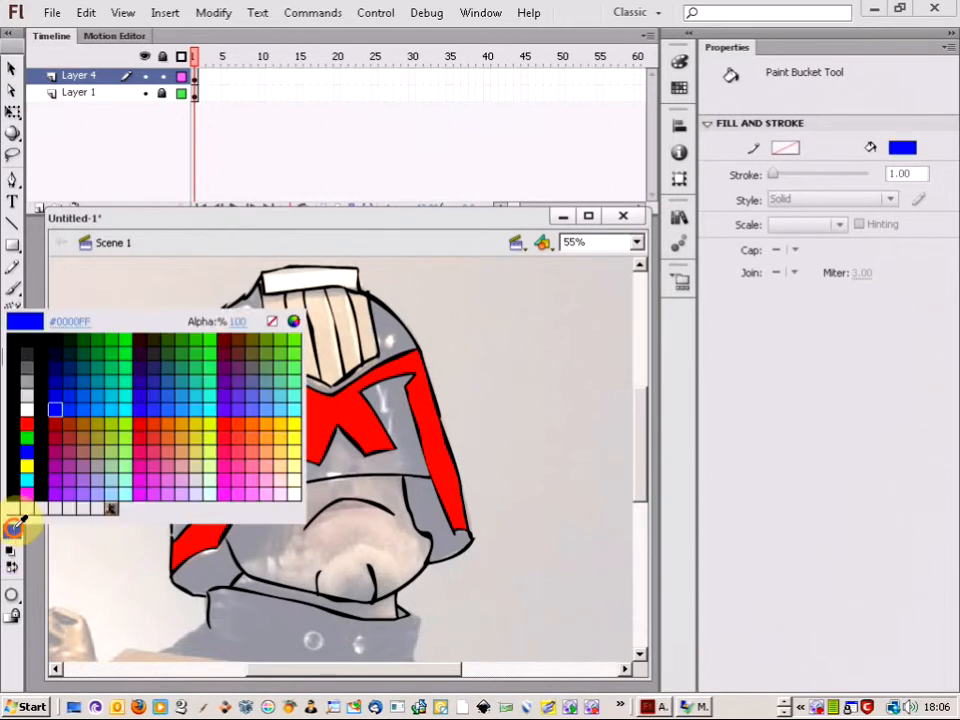
click(55, 393)
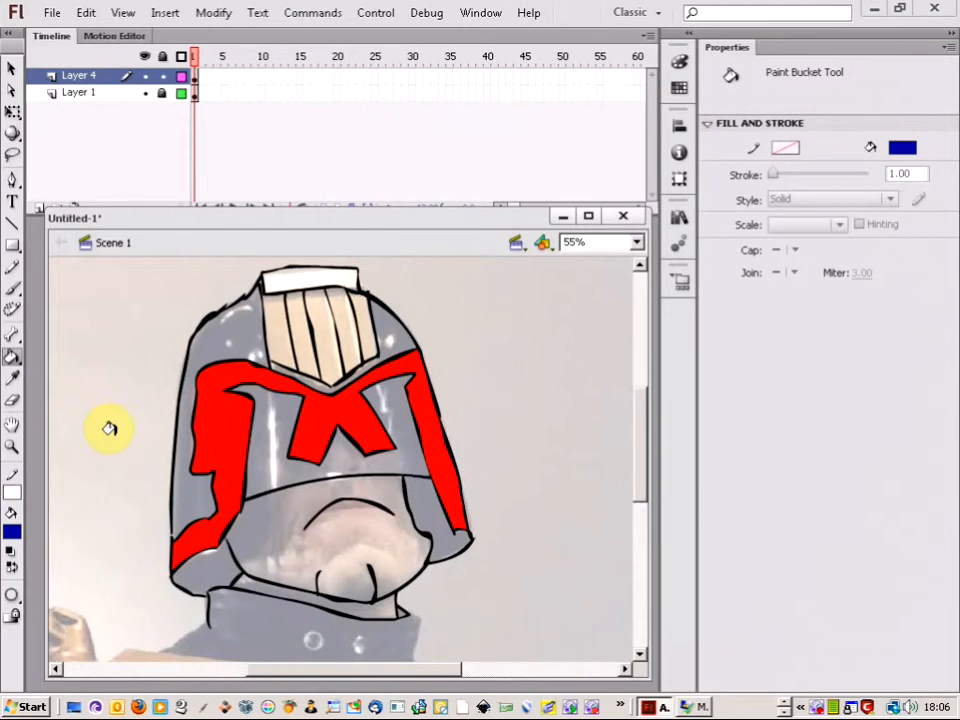
click(177, 498)
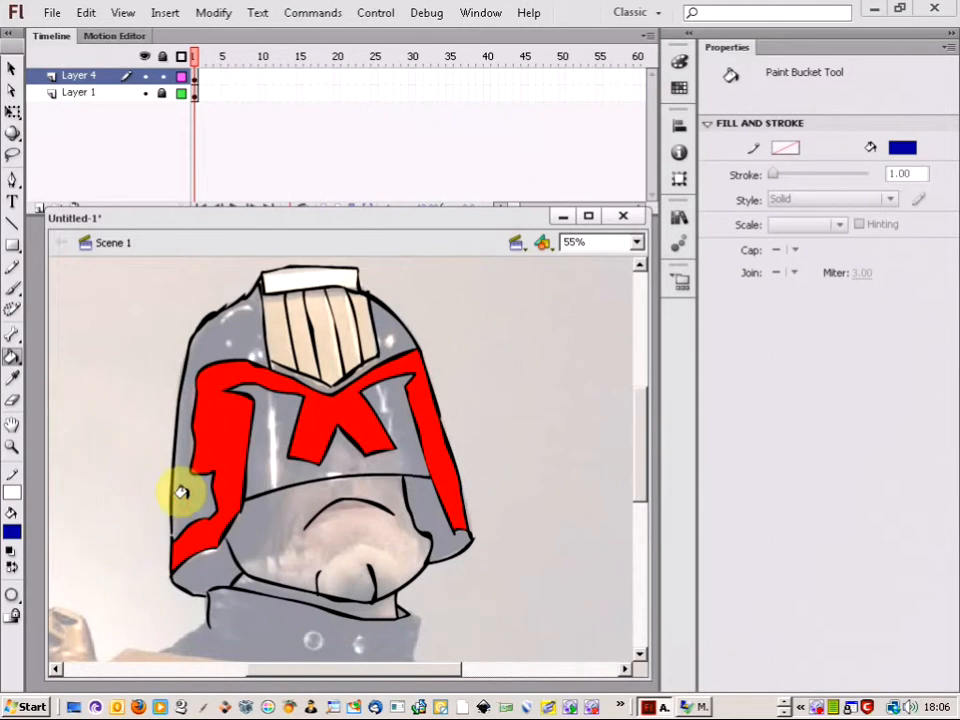
click(383, 332)
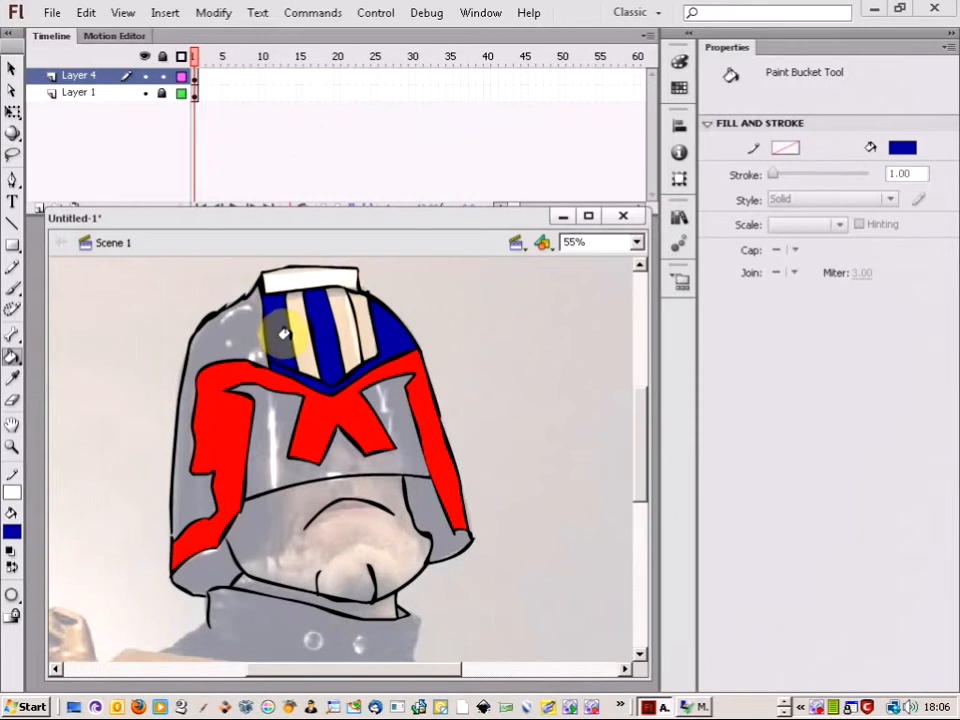
key(ctrl+z)
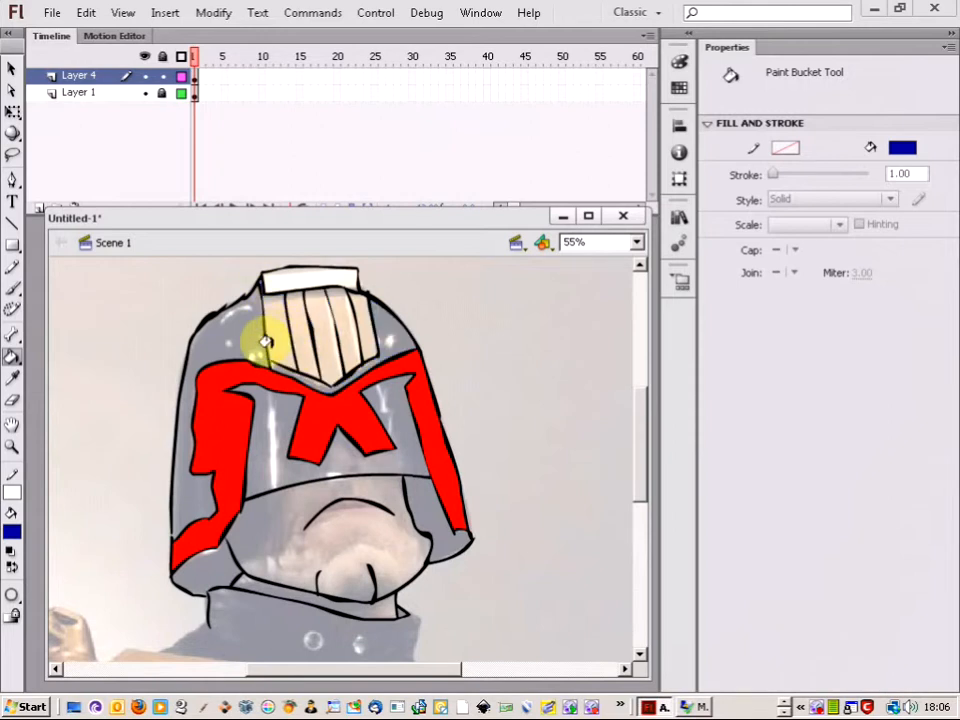
Close the gap in the helmet's left edge just above the red trim with a black brush stroke
click(12, 448)
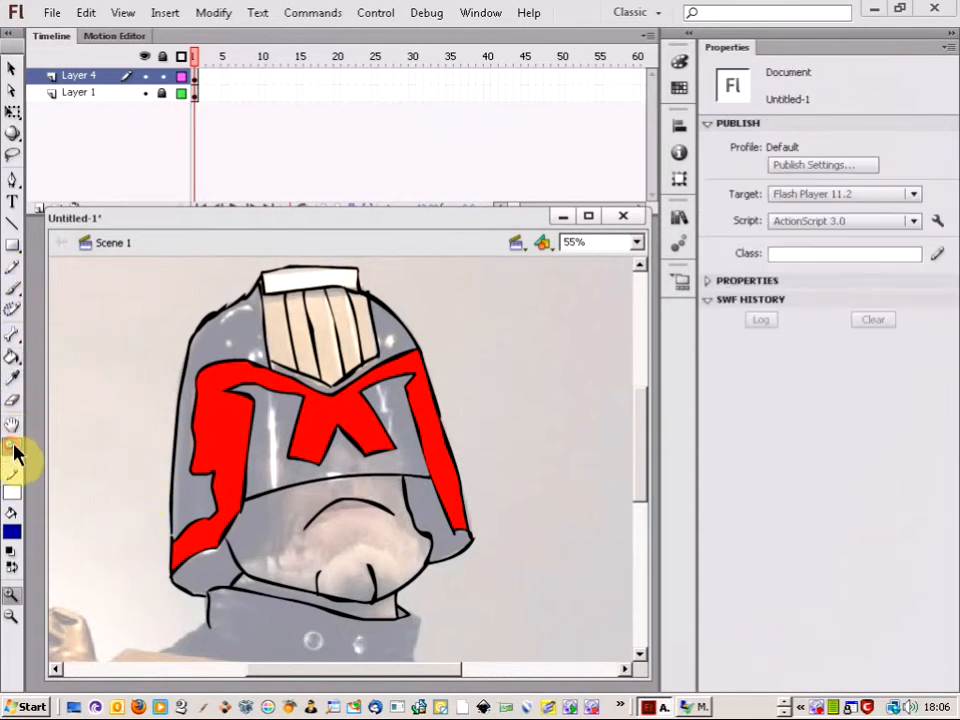
drag(152, 502, 204, 557)
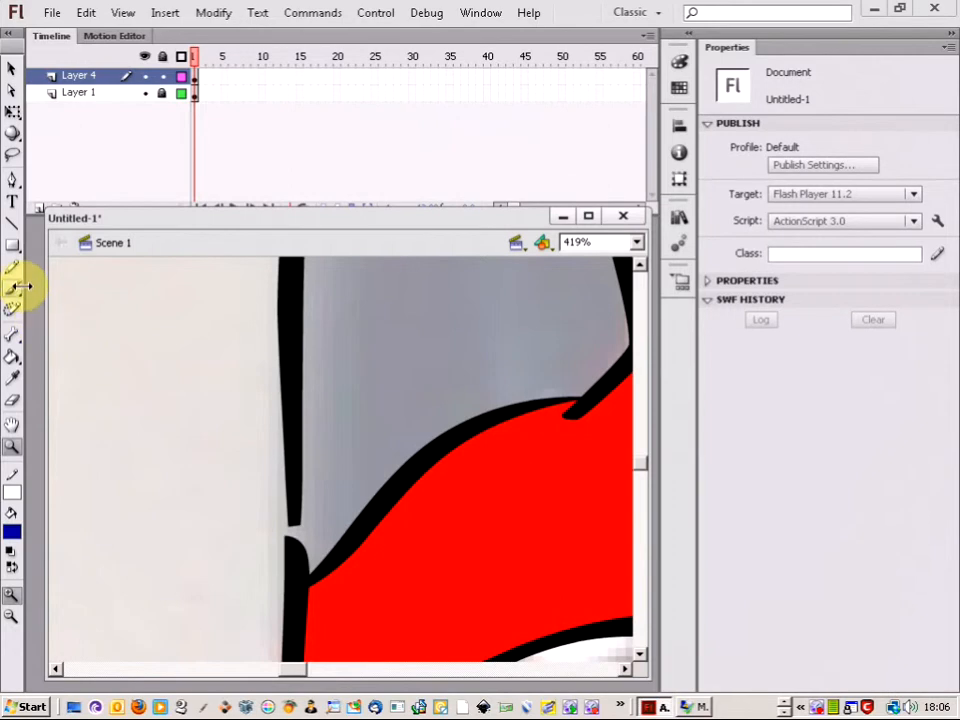
click(12, 551)
click(12, 567)
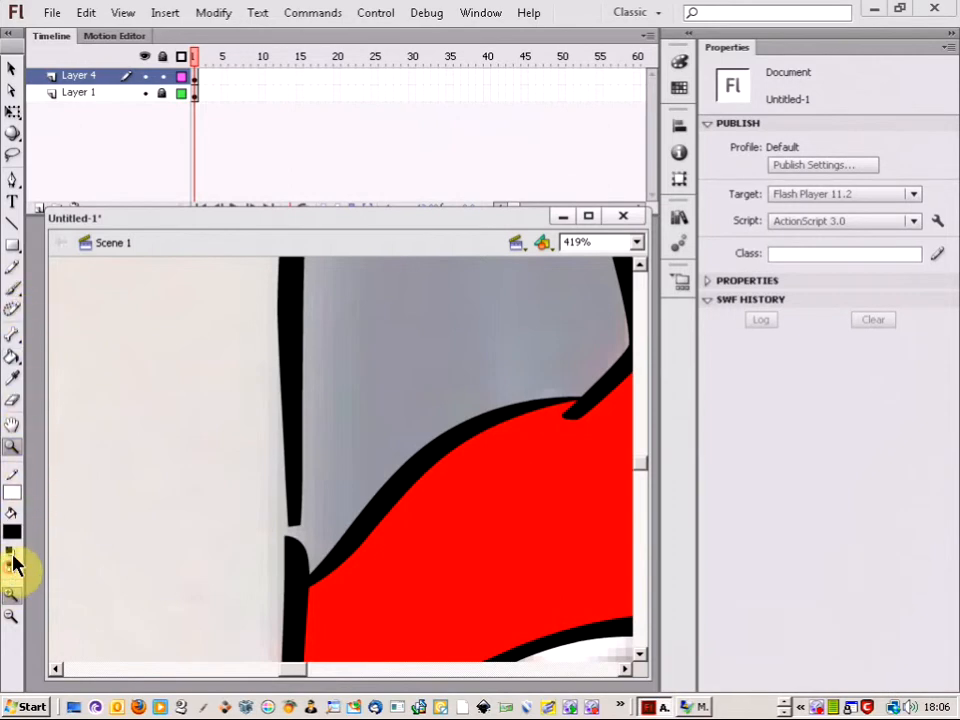
click(12, 289)
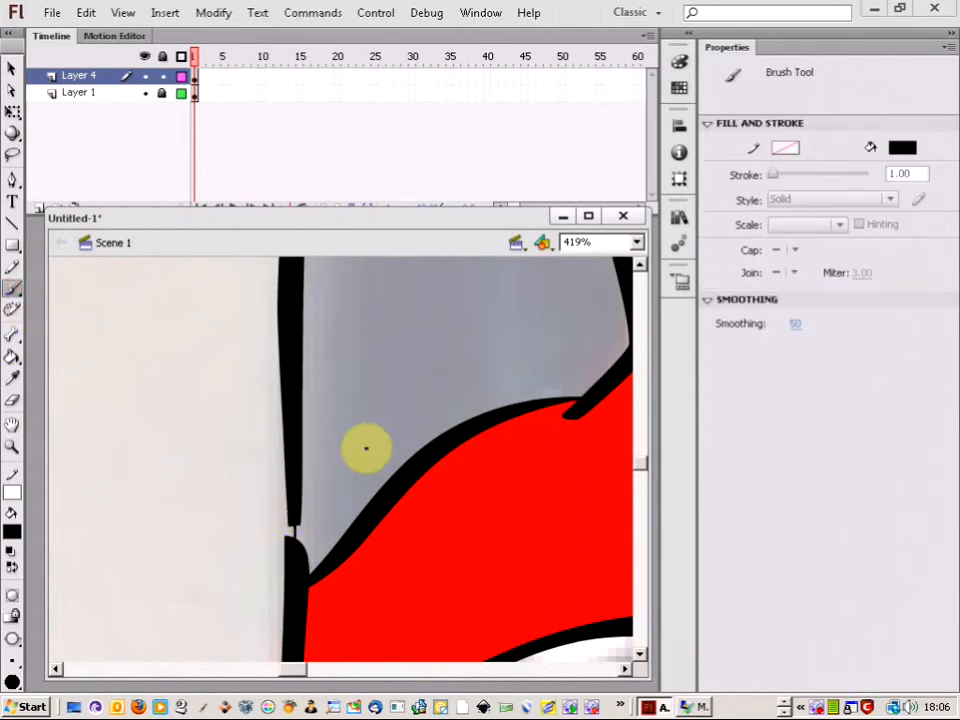
Close the gap at the lower-left corner of the striped crest with a short black brush stroke
drag(639, 457, 639, 411)
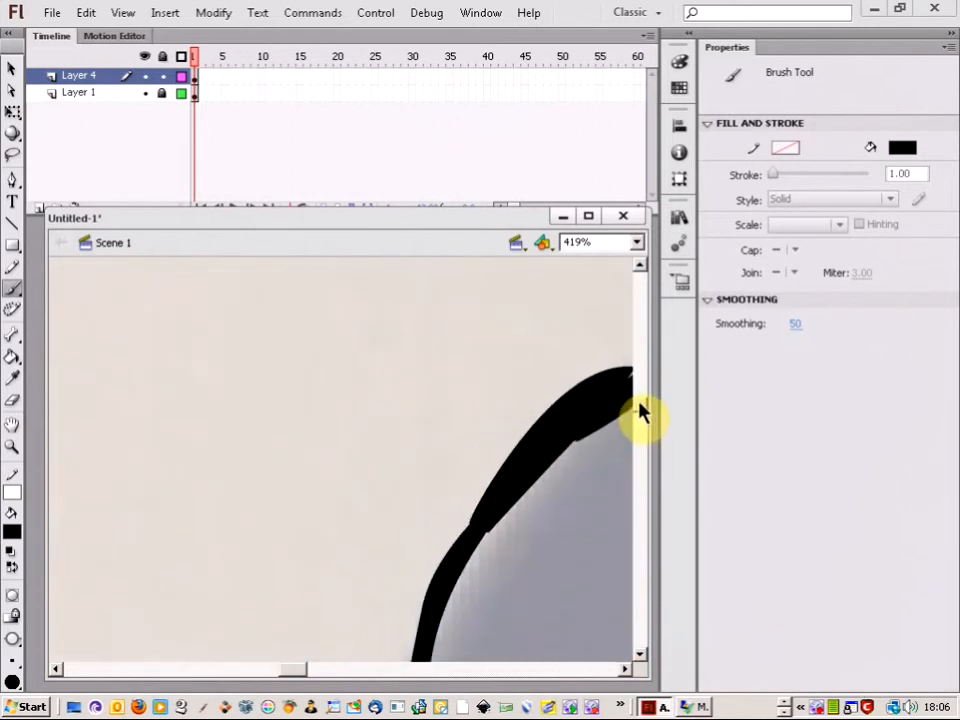
click(625, 670)
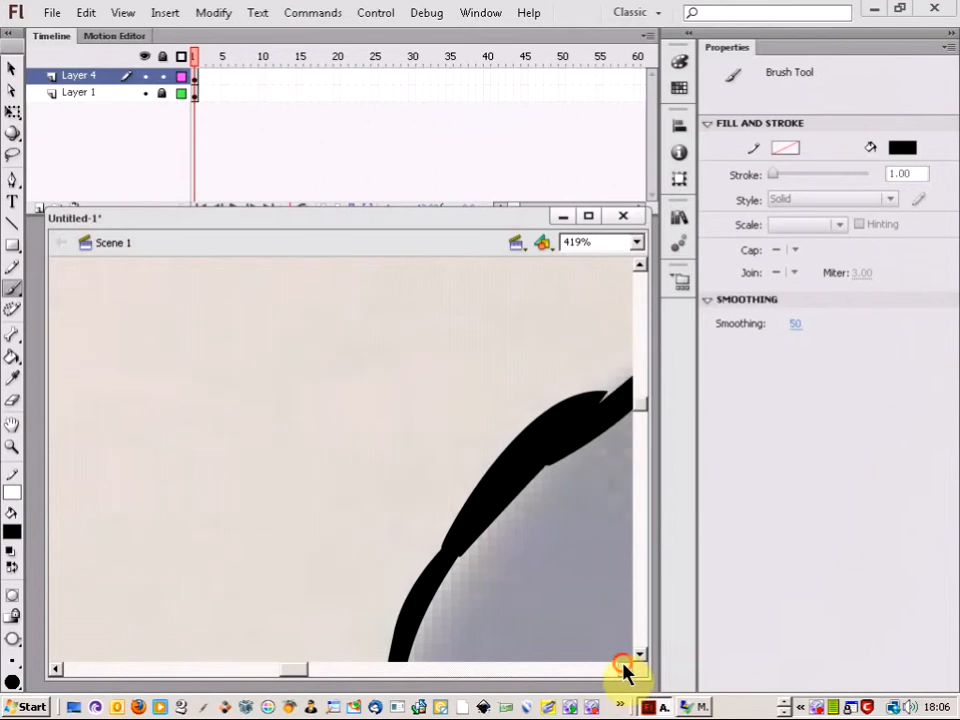
click(626, 670)
click(626, 670)
click(626, 670)
click(626, 670)
mouse_move(640, 410)
mouse_down()
mouse_move(643, 431)
mouse_move(641, 419)
mouse_up()
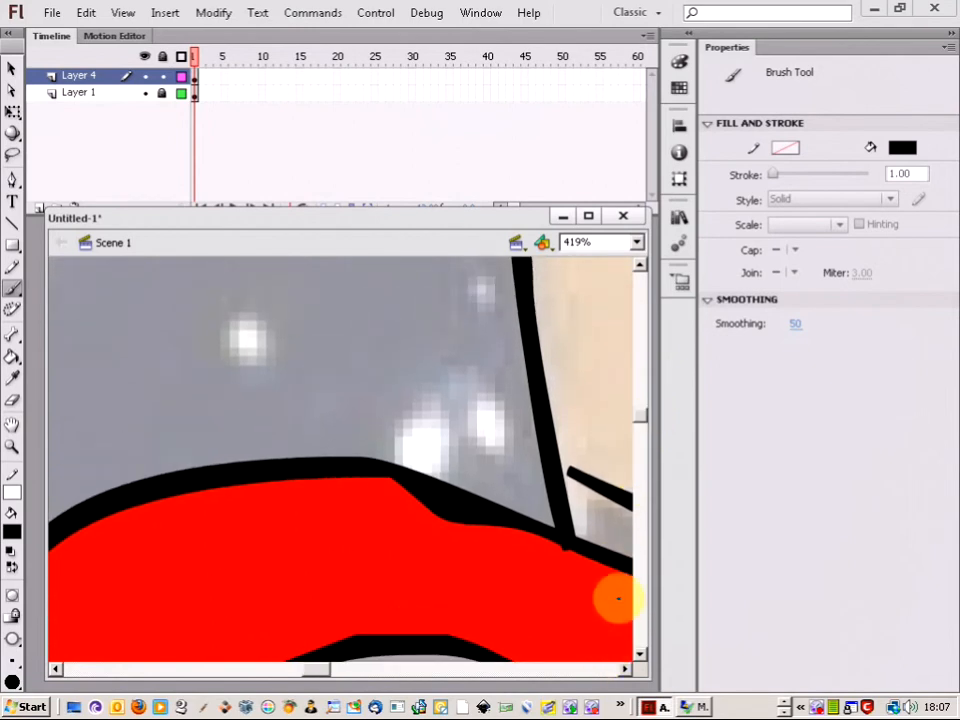
drag(557, 458, 573, 473)
drag(622, 672, 622, 675)
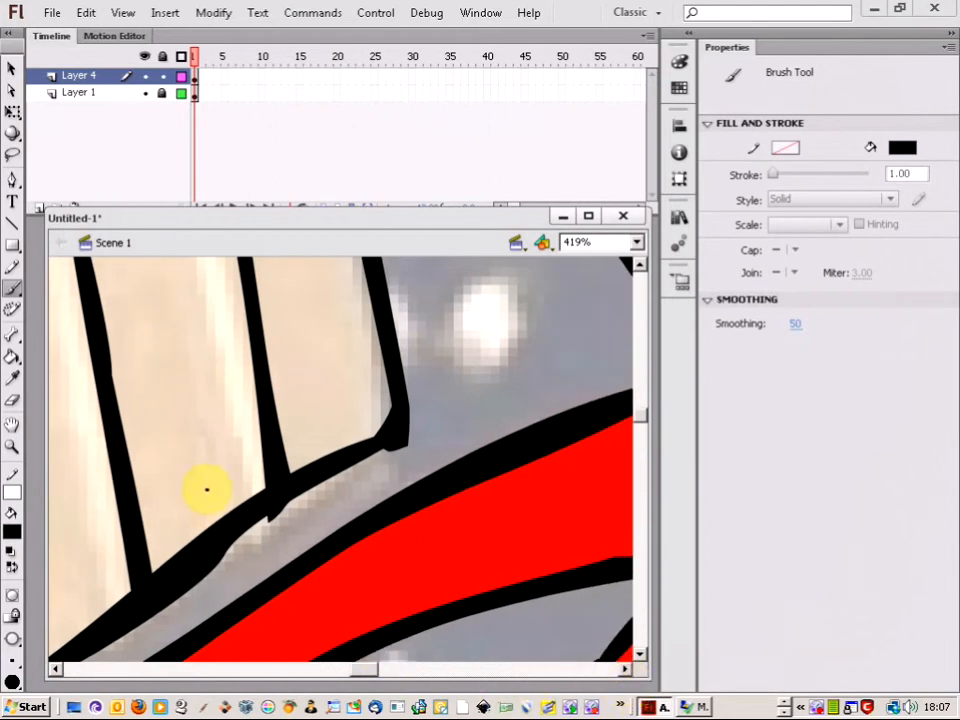
Fill the helmet panel left of the crest with dark navy blue, try the panel right of the crest and undo that fill
click(640, 246)
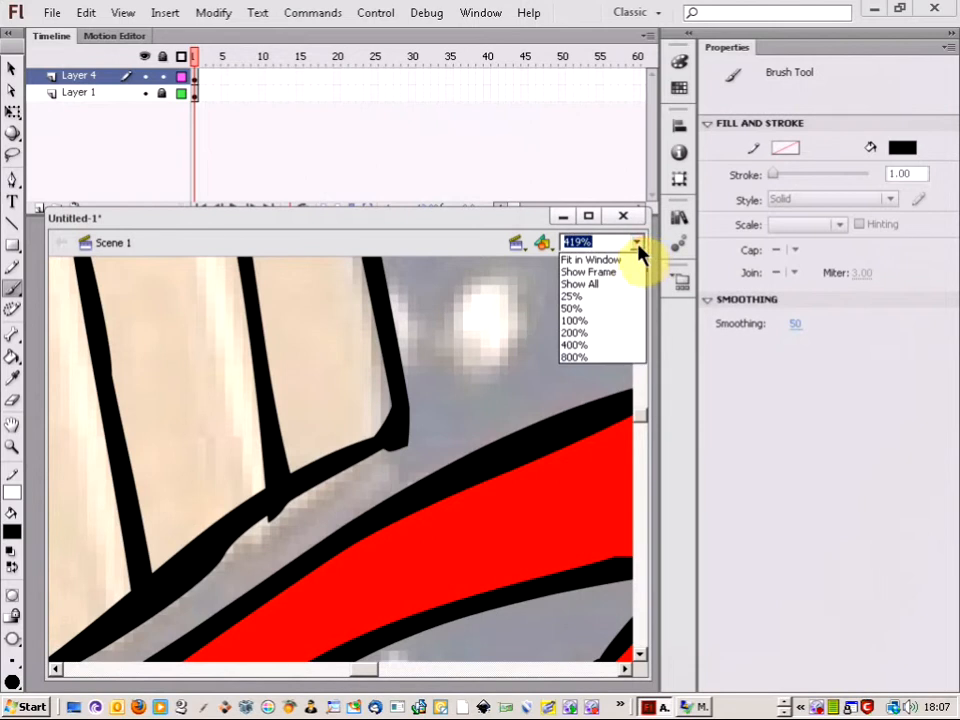
click(605, 332)
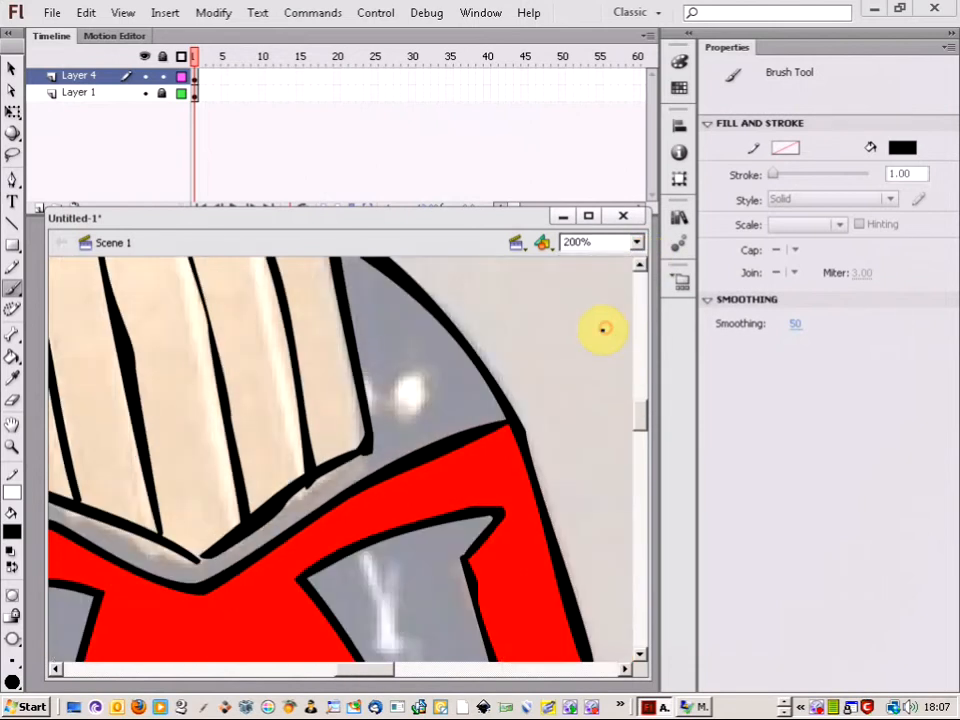
click(640, 246)
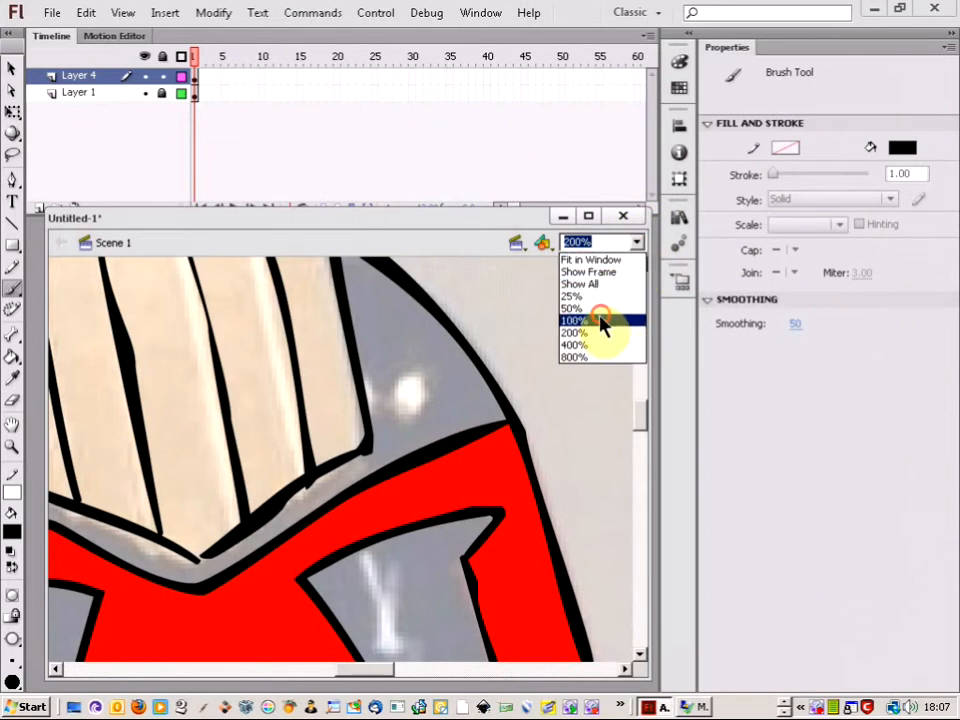
click(600, 320)
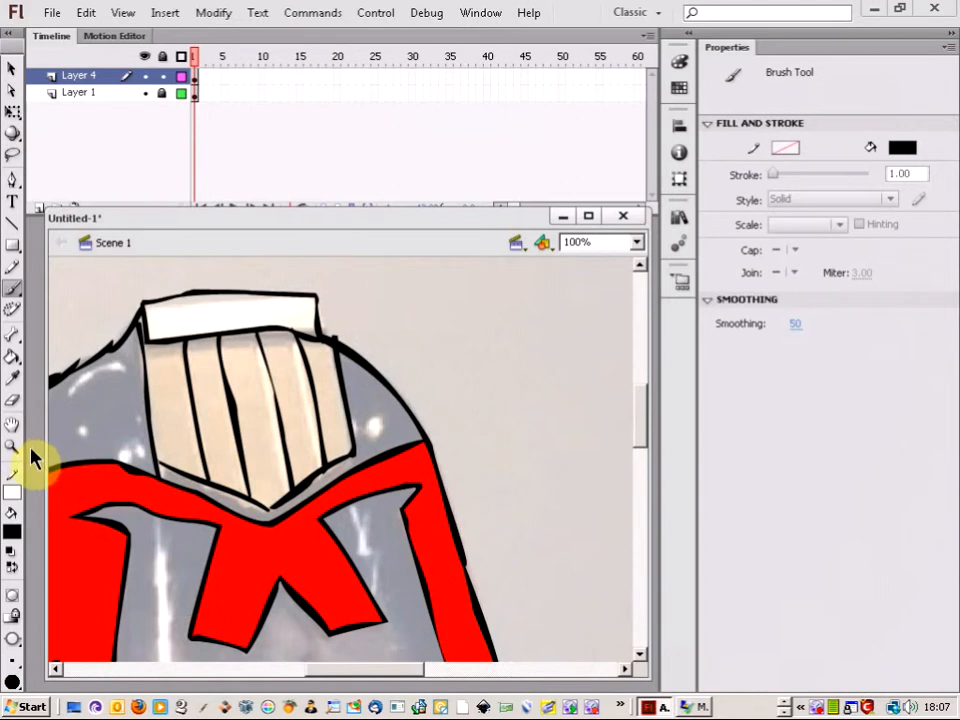
click(13, 541)
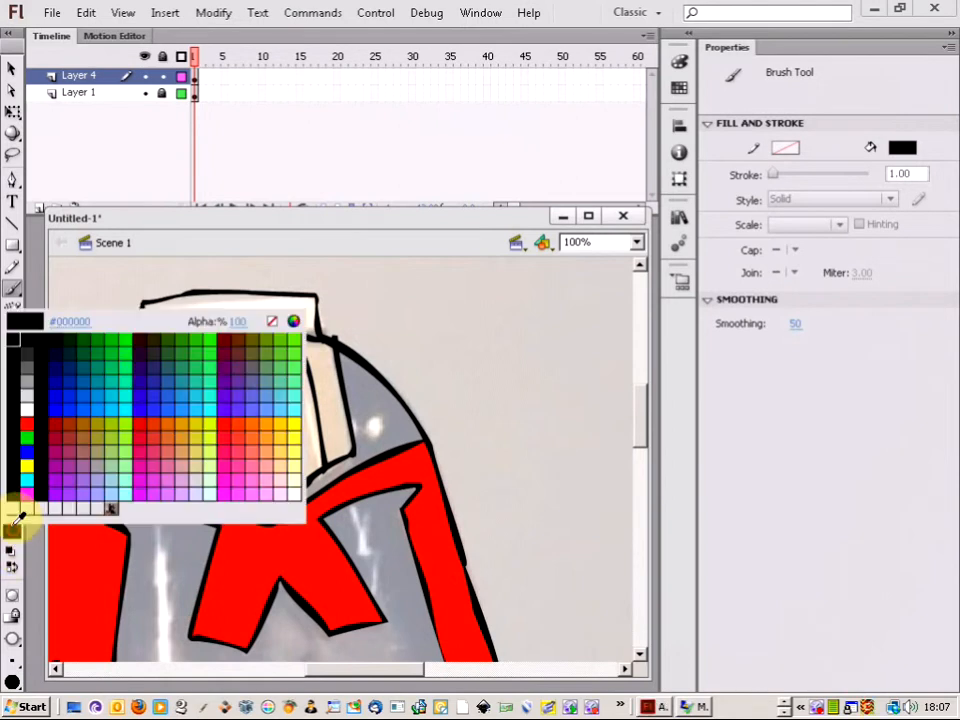
click(56, 362)
click(13, 356)
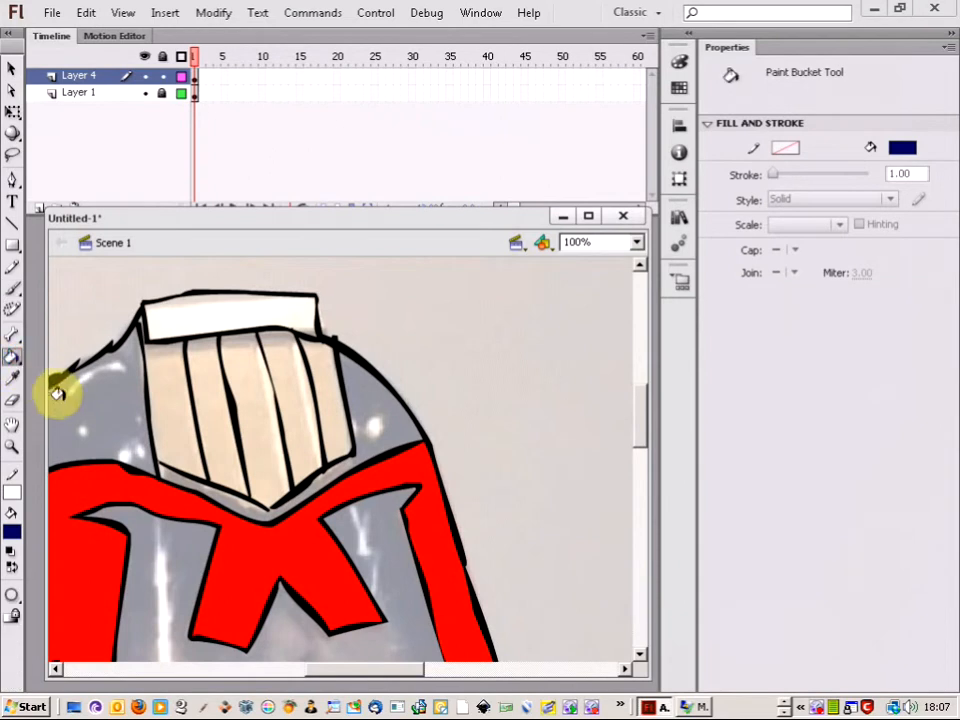
click(68, 412)
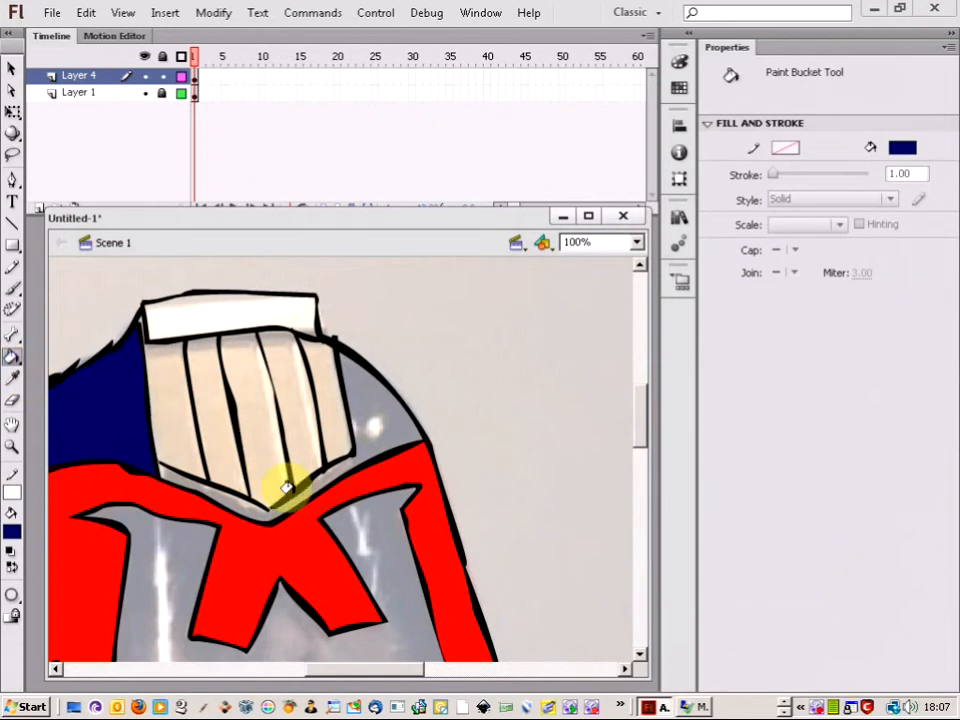
click(358, 426)
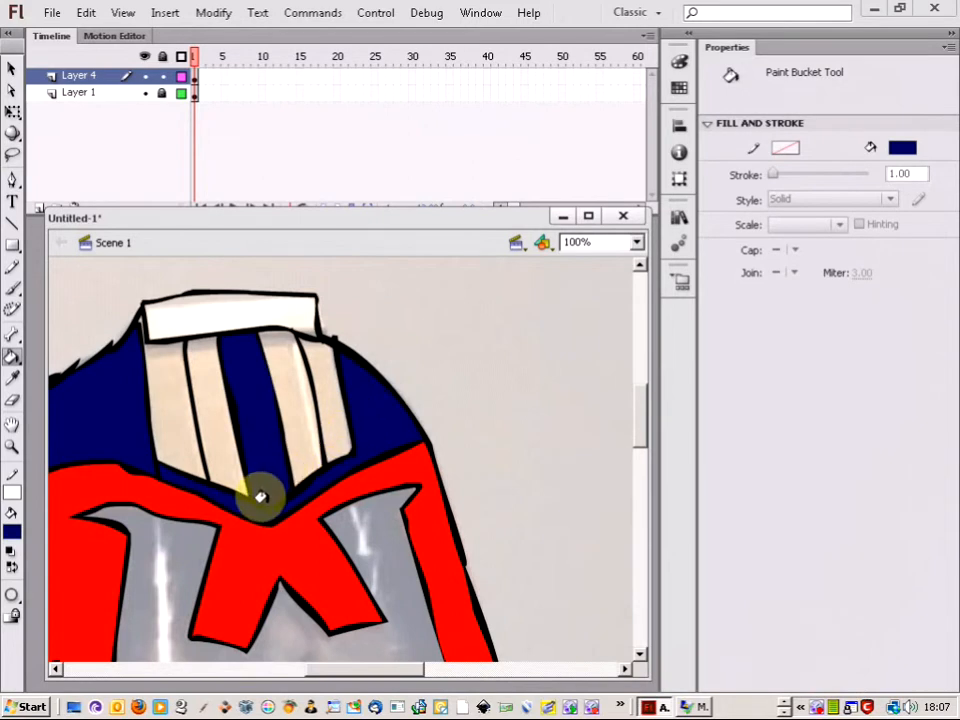
key(ctrl+z)
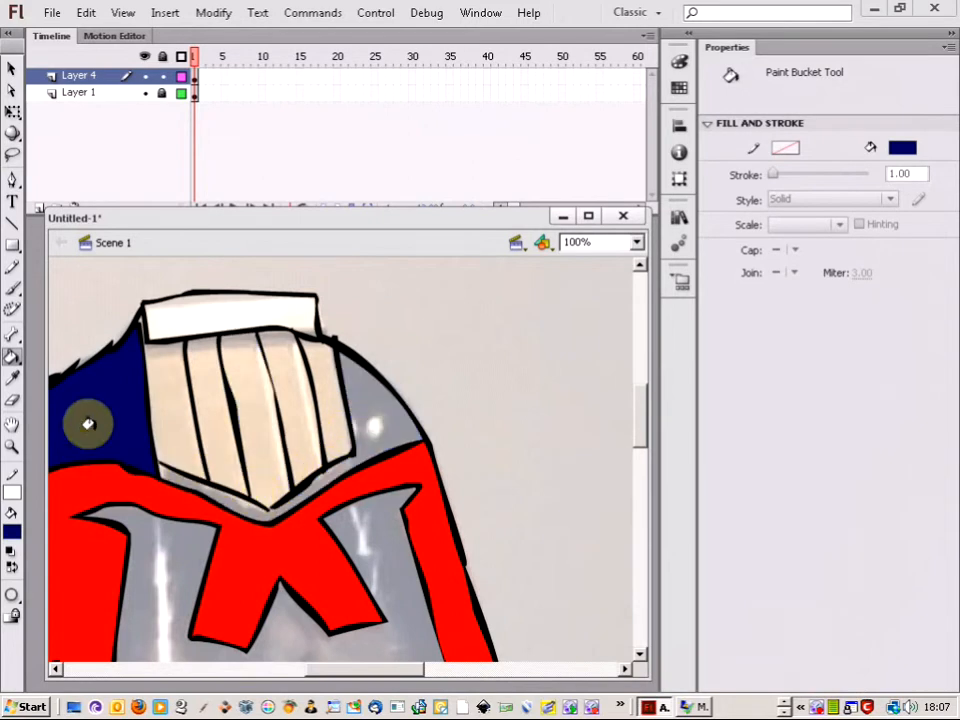
Touch up the black outline at the striped crest's lower-left corner and fill the helmet panel right of and beneath the crest with dark navy blue
click(12, 288)
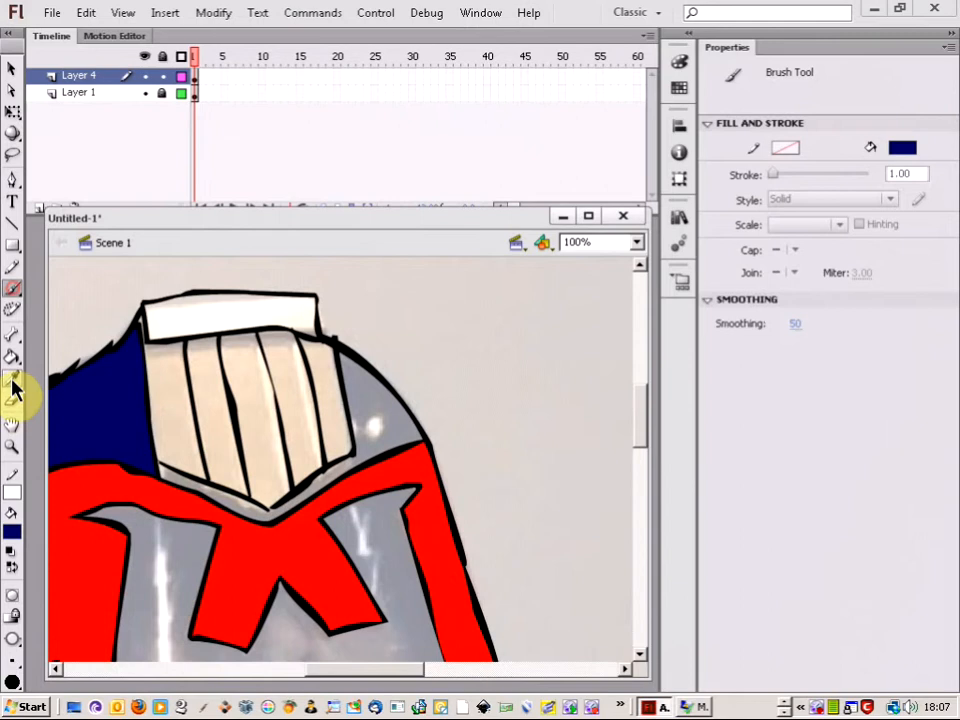
click(11, 551)
click(14, 566)
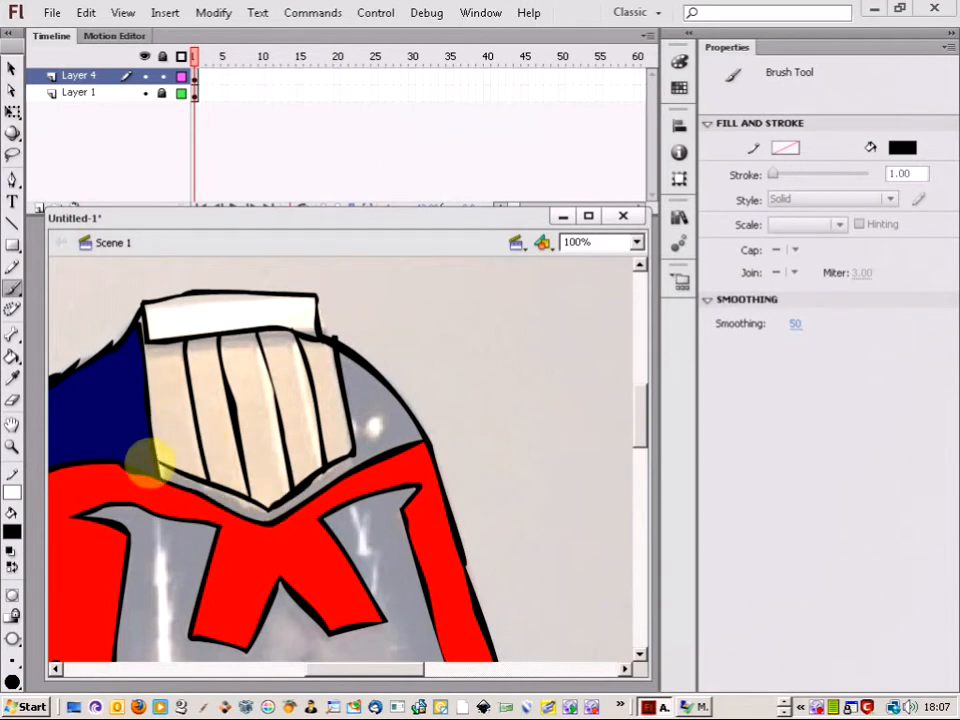
click(13, 358)
click(12, 531)
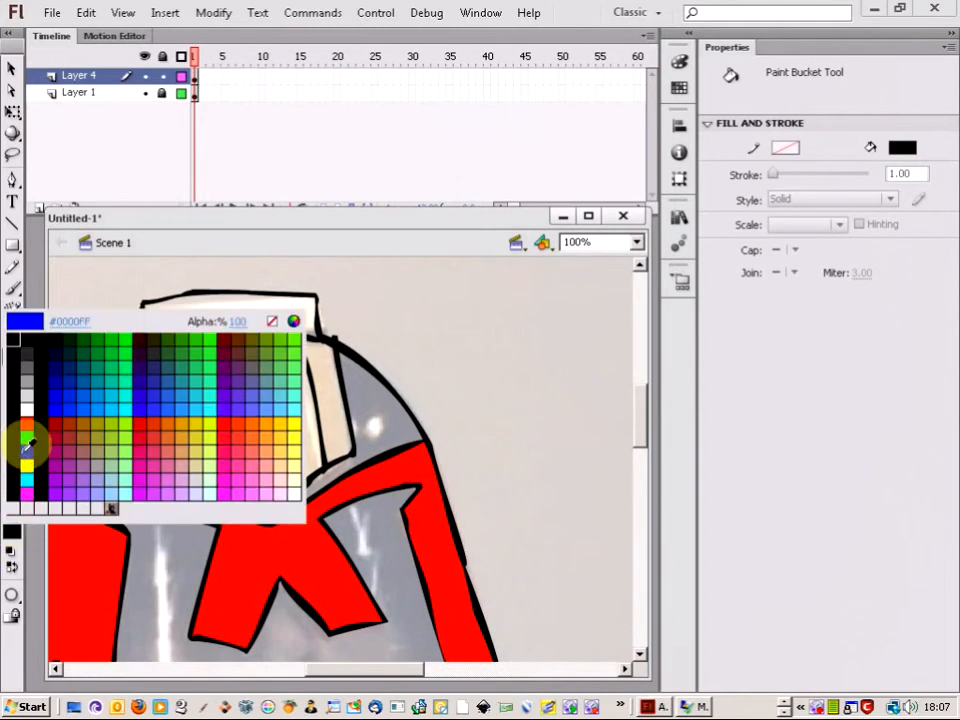
click(54, 364)
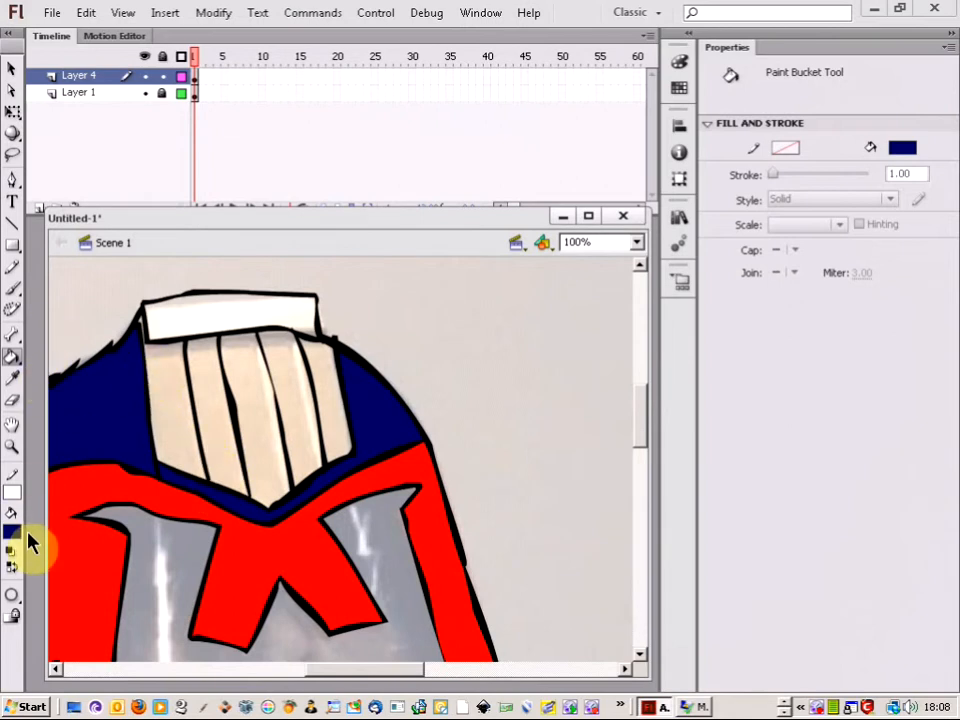
Fill all the stripes of the helmet crest and the band above them with bright yellow
click(14, 545)
click(26, 455)
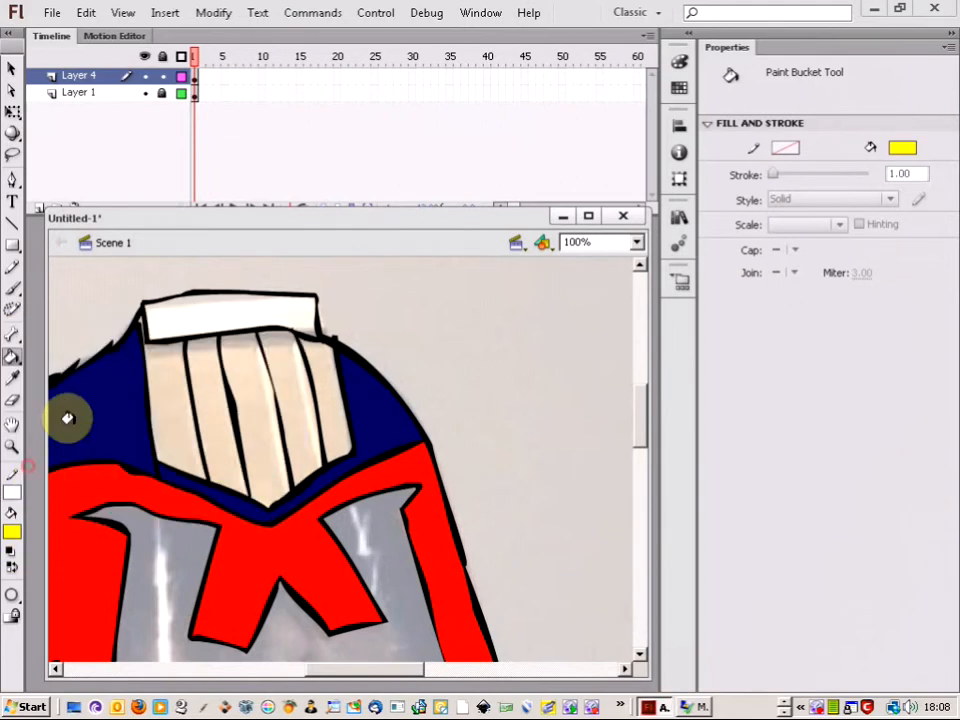
click(168, 418)
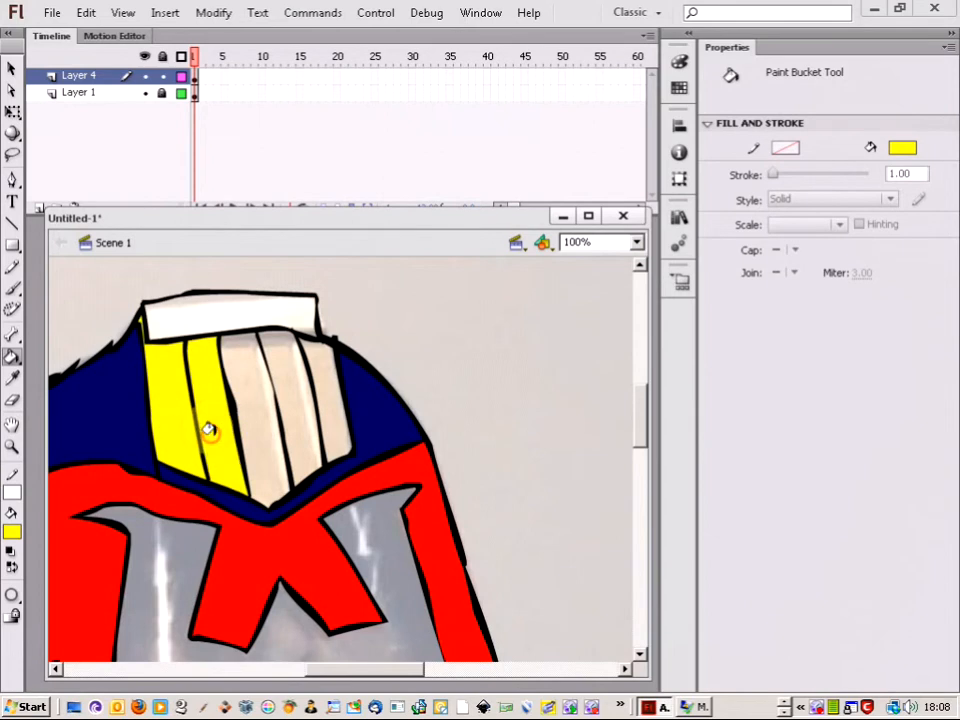
click(246, 430)
click(294, 411)
click(323, 402)
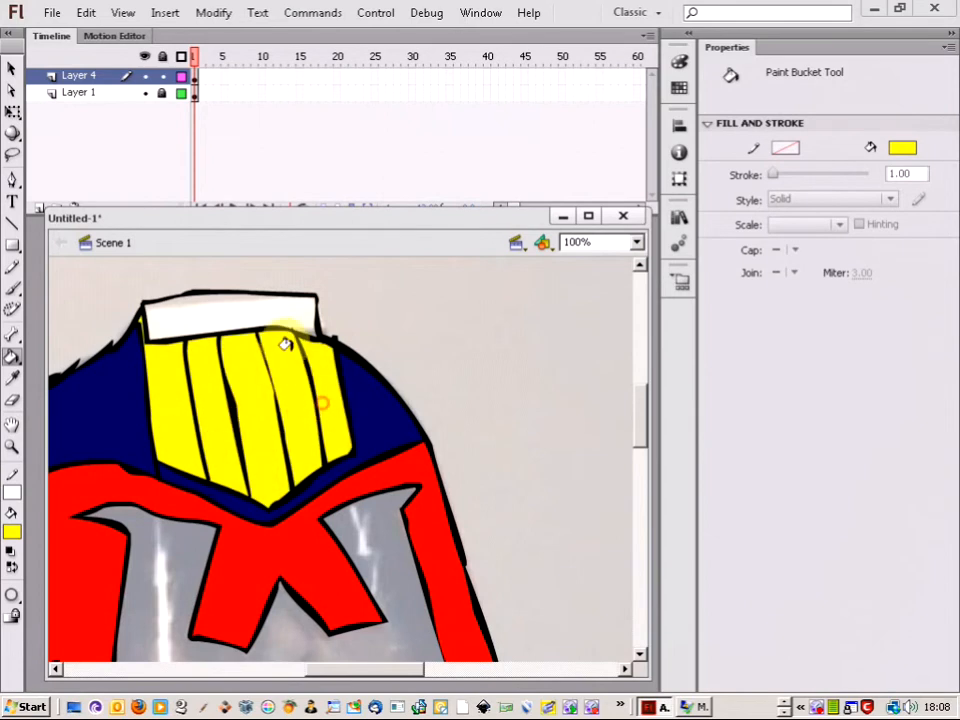
click(259, 316)
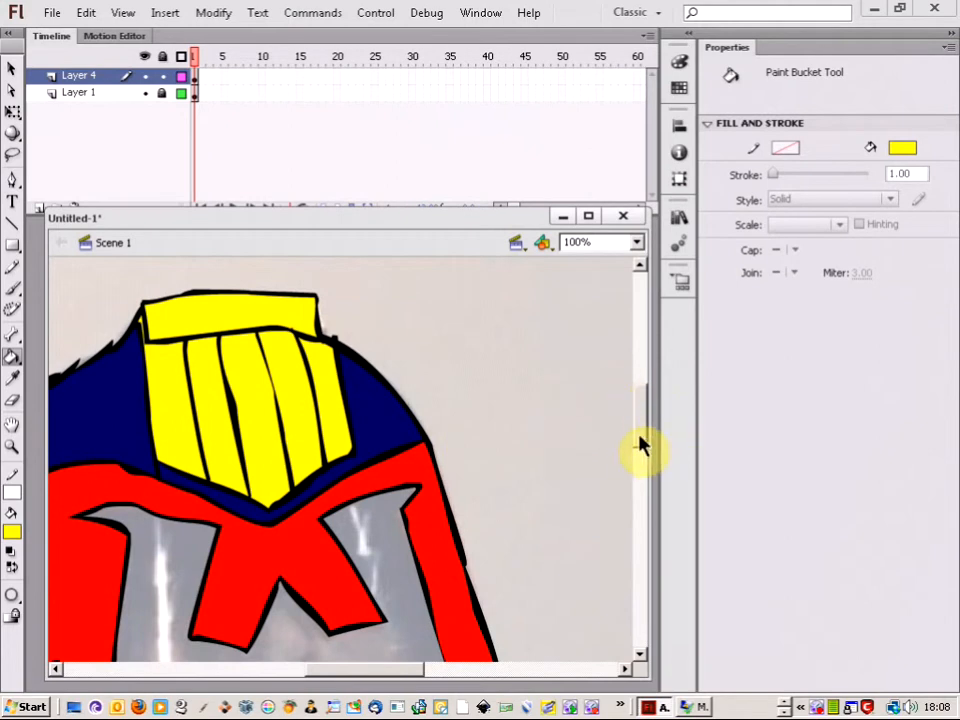
Set the fill colour to black, try filling the helmet area right of the cheek, and undo that fill
drag(640, 428, 643, 478)
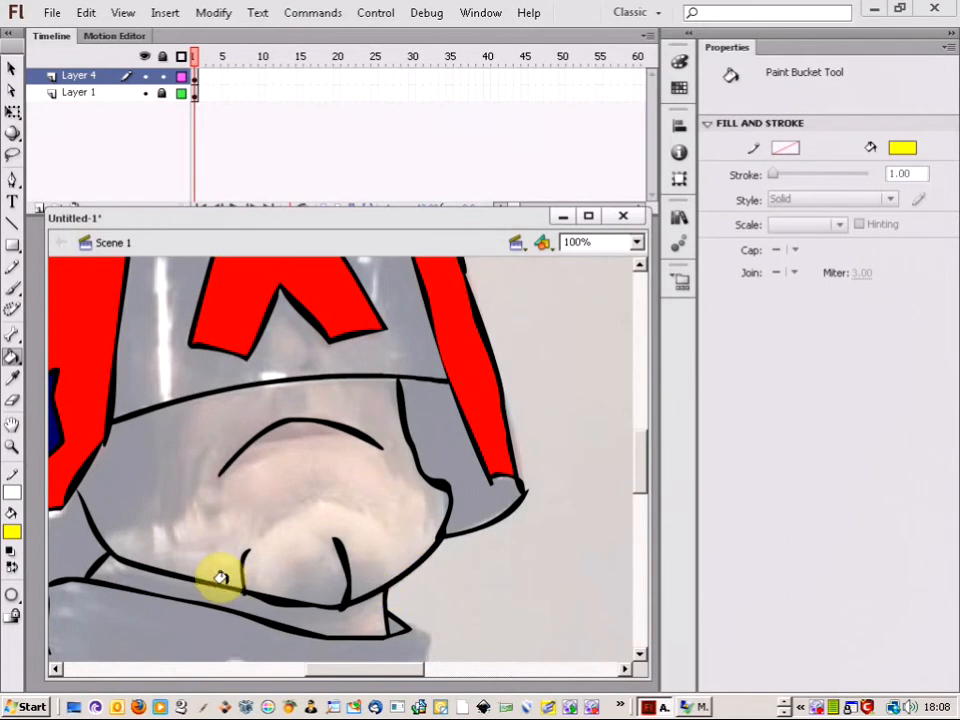
click(12, 550)
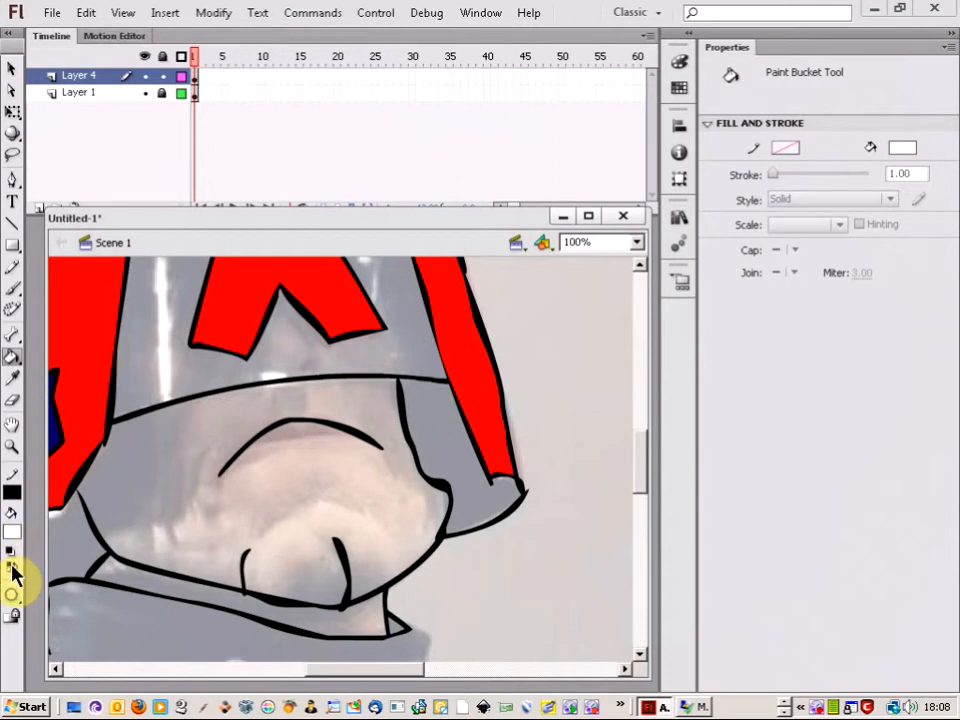
click(12, 575)
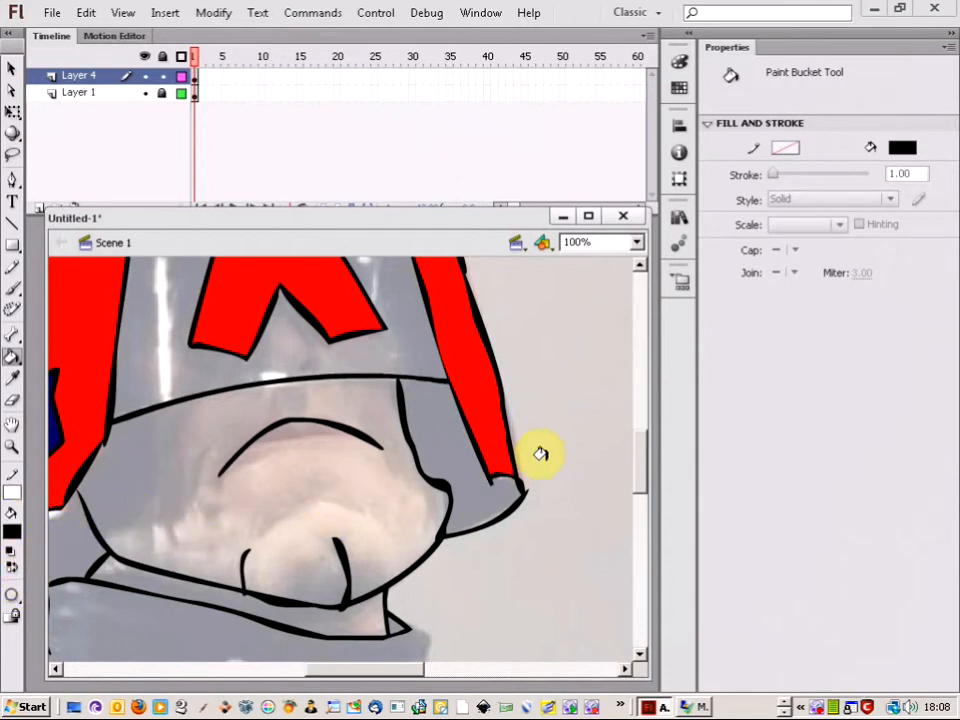
click(459, 472)
key(ctrl+z)
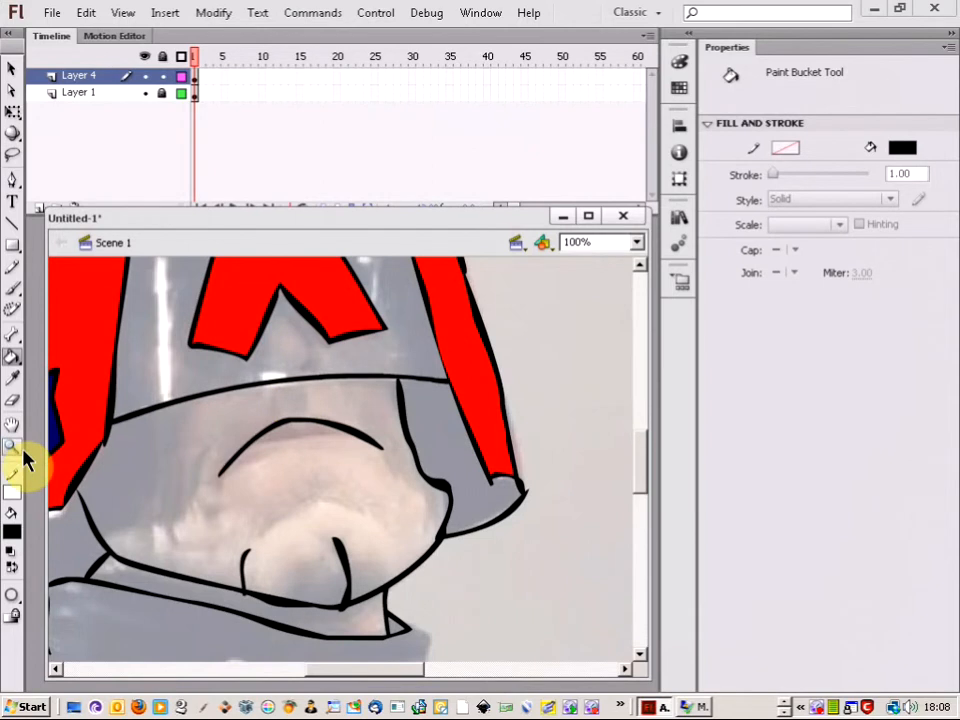
Close the gap where the right cheek line meets the visor's lower edge with the brush, and fill the area beside the cheek with black
click(14, 448)
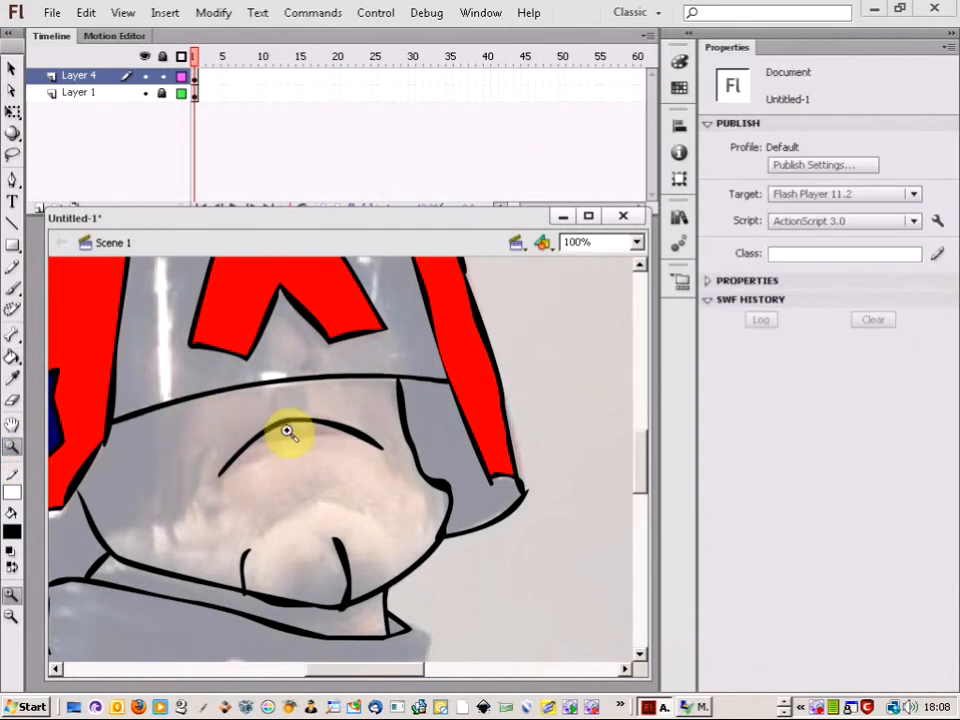
drag(378, 362, 410, 416)
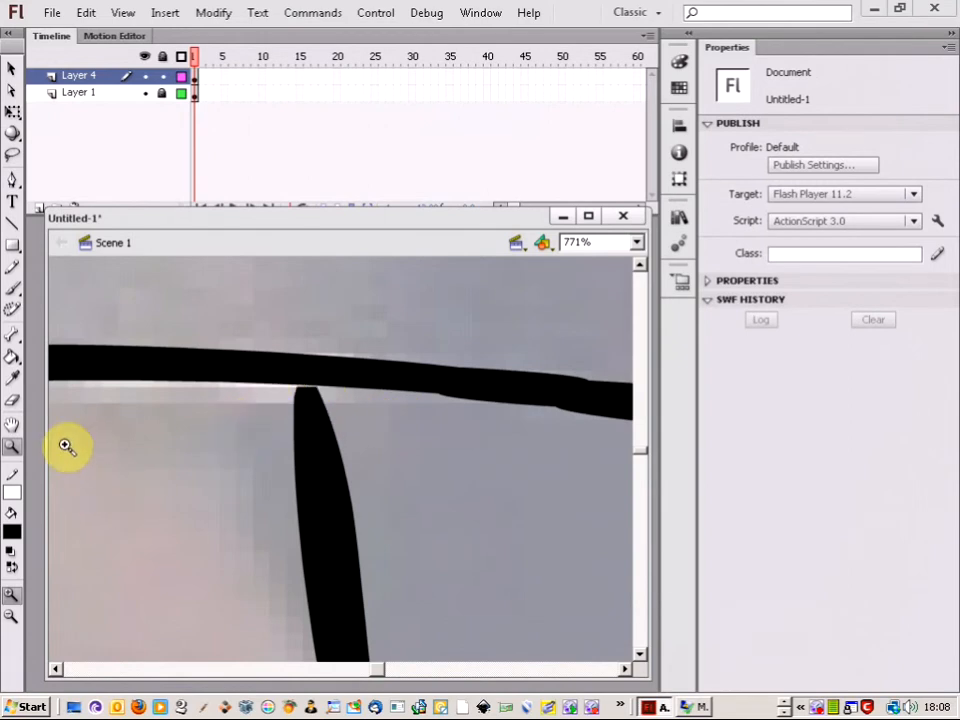
click(13, 291)
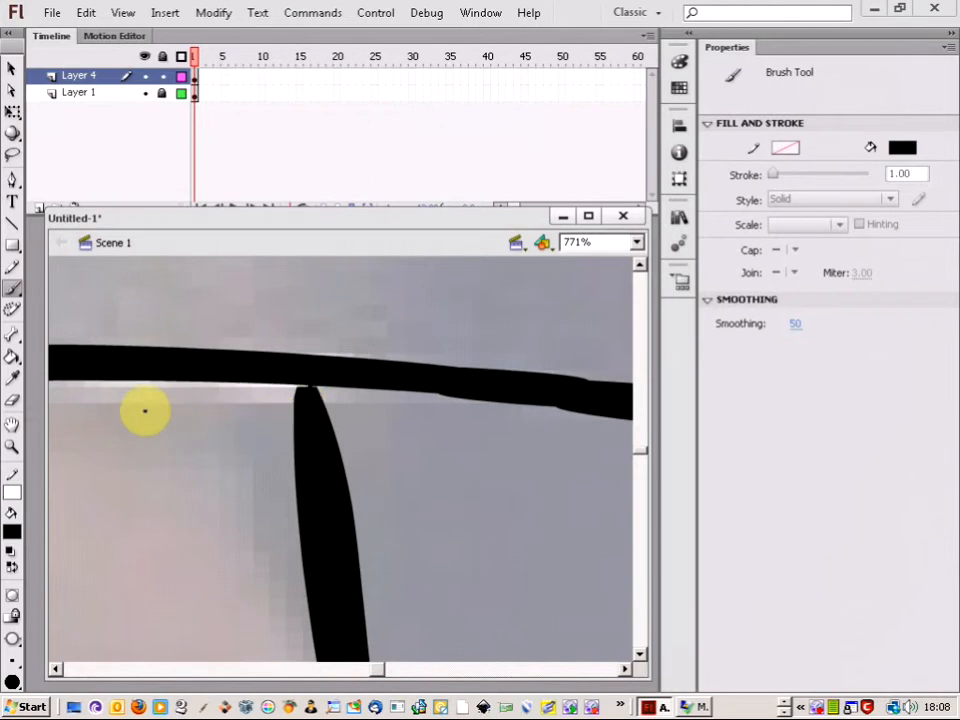
click(13, 358)
click(360, 505)
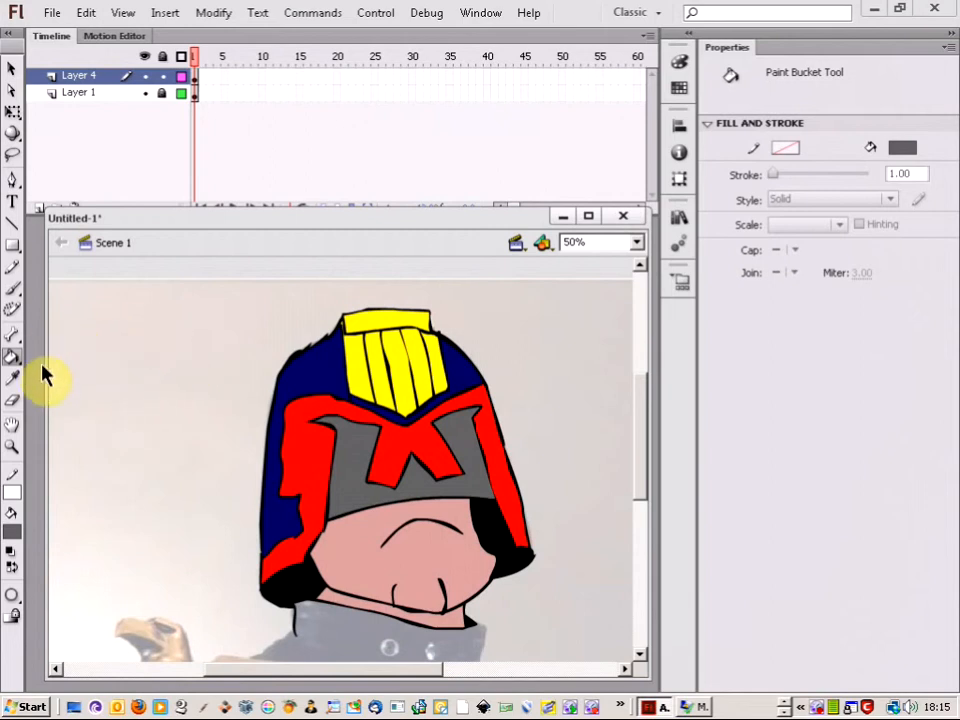
Draw thin dark grey pencil curves as shading boundaries down through the yellow crest and across the helmet's upper-left blue corner
click(13, 268)
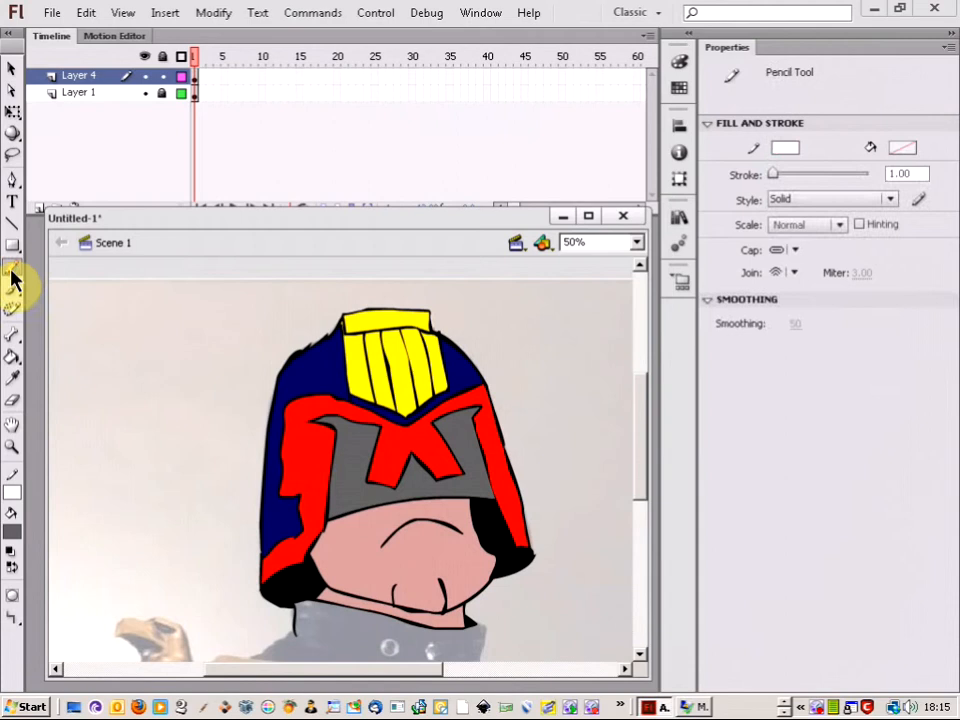
click(16, 490)
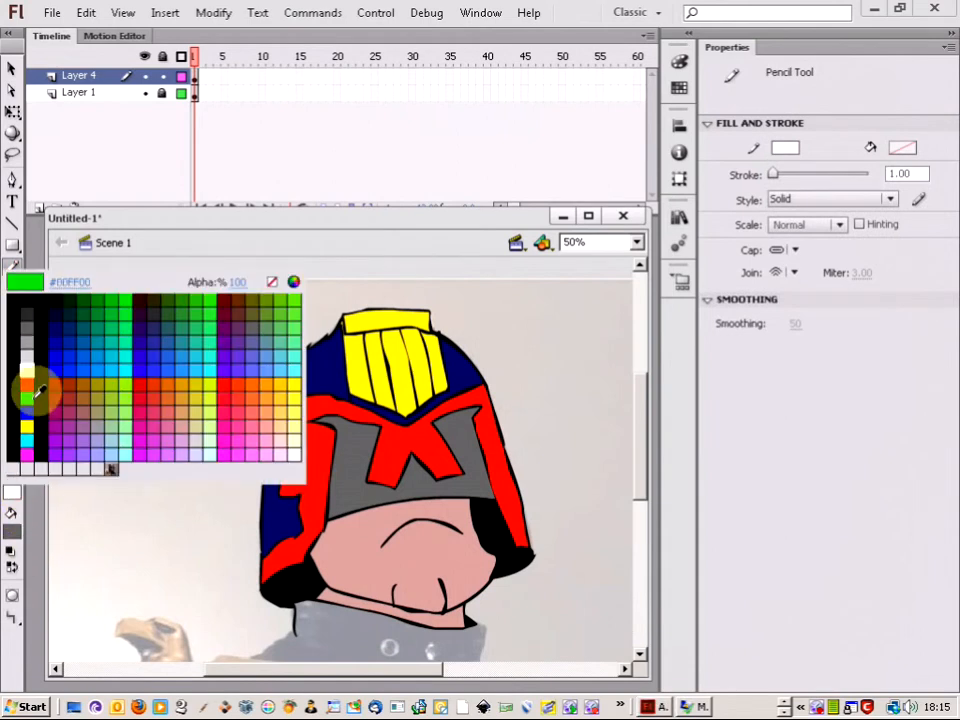
click(28, 318)
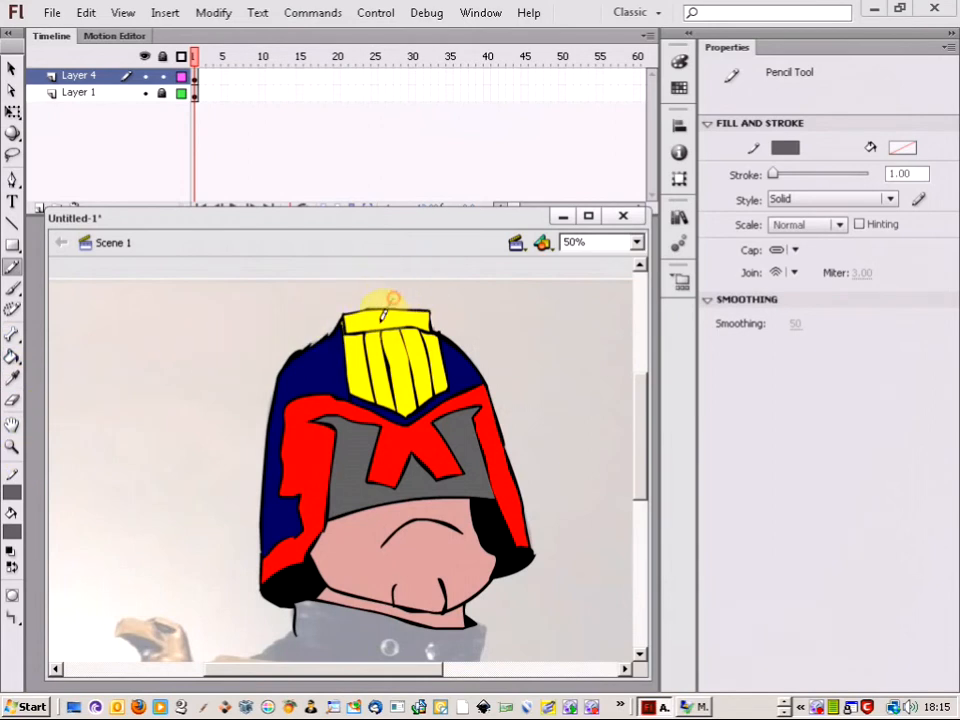
mouse_move(371, 366)
mouse_down()
mouse_move(379, 428)
mouse_move(392, 462)
mouse_up()
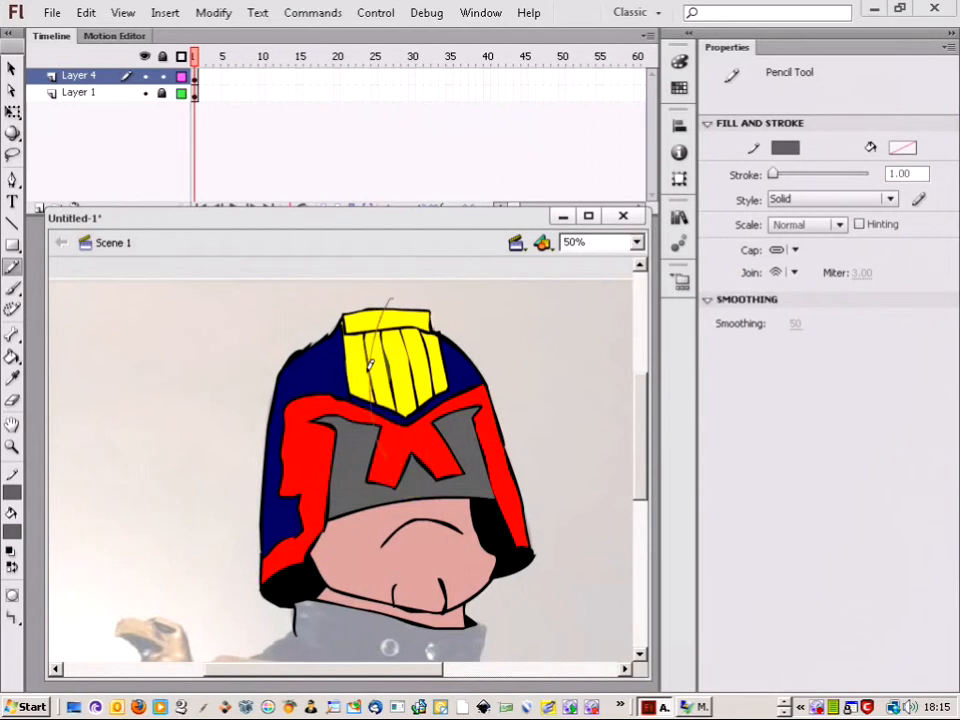
drag(377, 304, 365, 340)
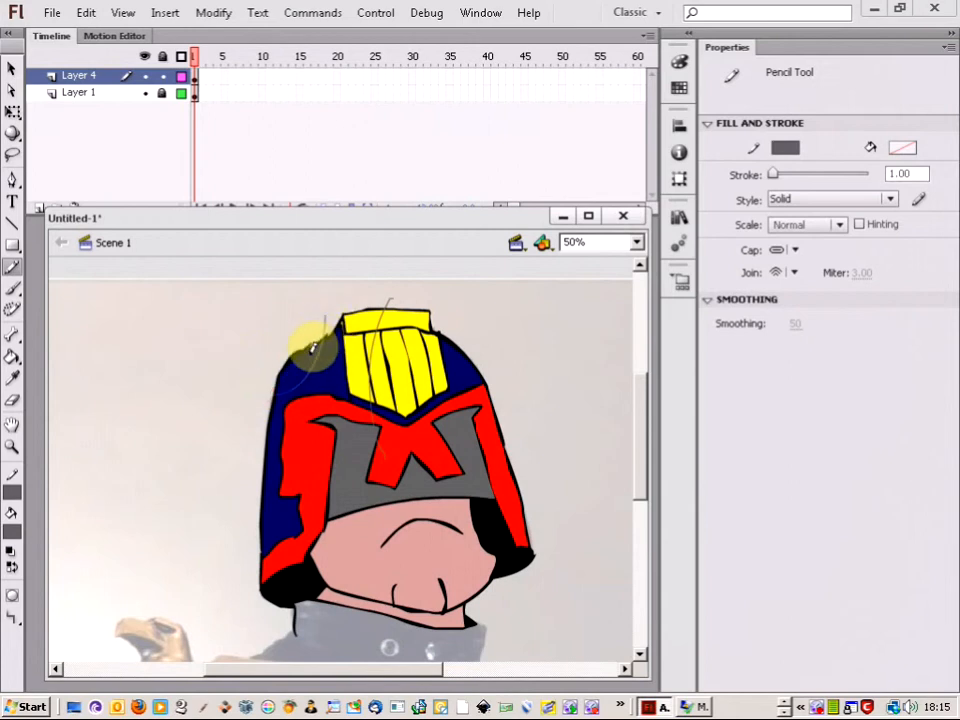
Draw pencil shading curves through the left red trim and down the left side of the face to the collar
mouse_move(306, 373)
mouse_down()
mouse_move(292, 414)
mouse_move(300, 446)
mouse_move(308, 386)
mouse_move(326, 387)
mouse_move(304, 424)
mouse_move(311, 490)
mouse_up()
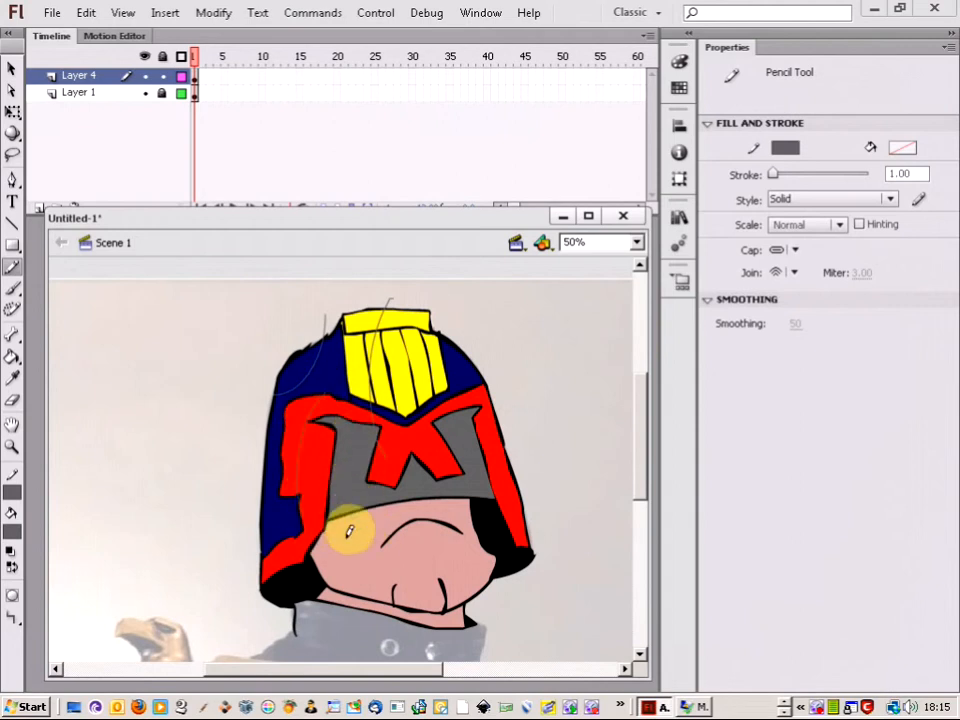
mouse_move(350, 512)
mouse_down()
mouse_move(328, 535)
mouse_move(322, 526)
mouse_move(323, 611)
mouse_up()
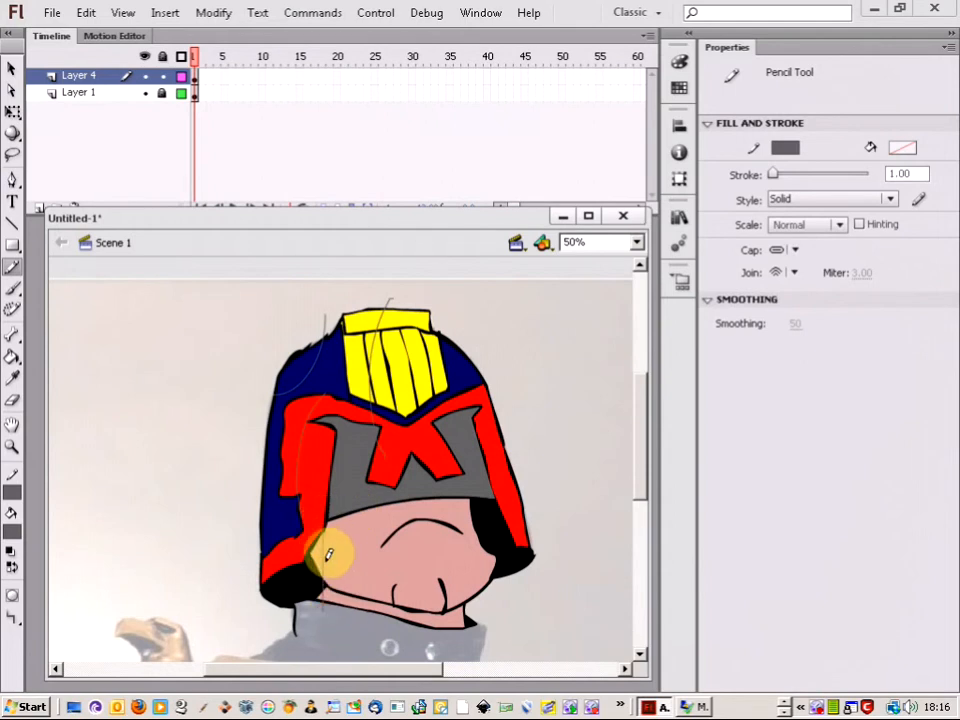
mouse_move(320, 536)
mouse_down()
mouse_move(321, 514)
mouse_move(326, 564)
mouse_up()
Draw a pencil shading curve across the face just beneath the visor, undoing the first attempt and redrawing it
mouse_move(319, 534)
mouse_down()
mouse_move(449, 502)
mouse_move(586, 520)
mouse_up()
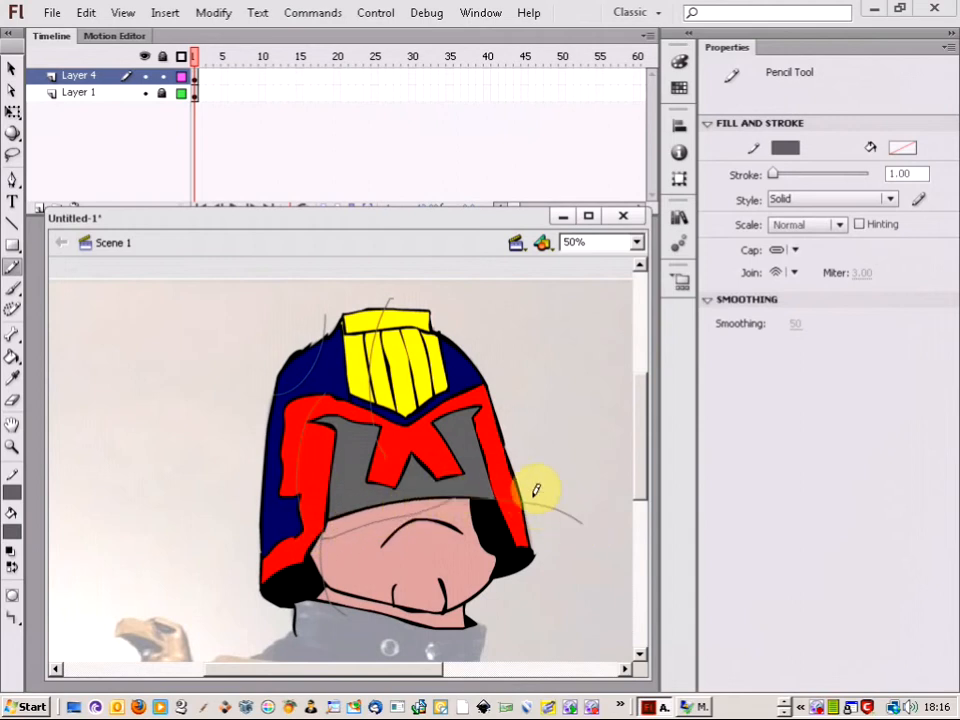
key(ctrl+z)
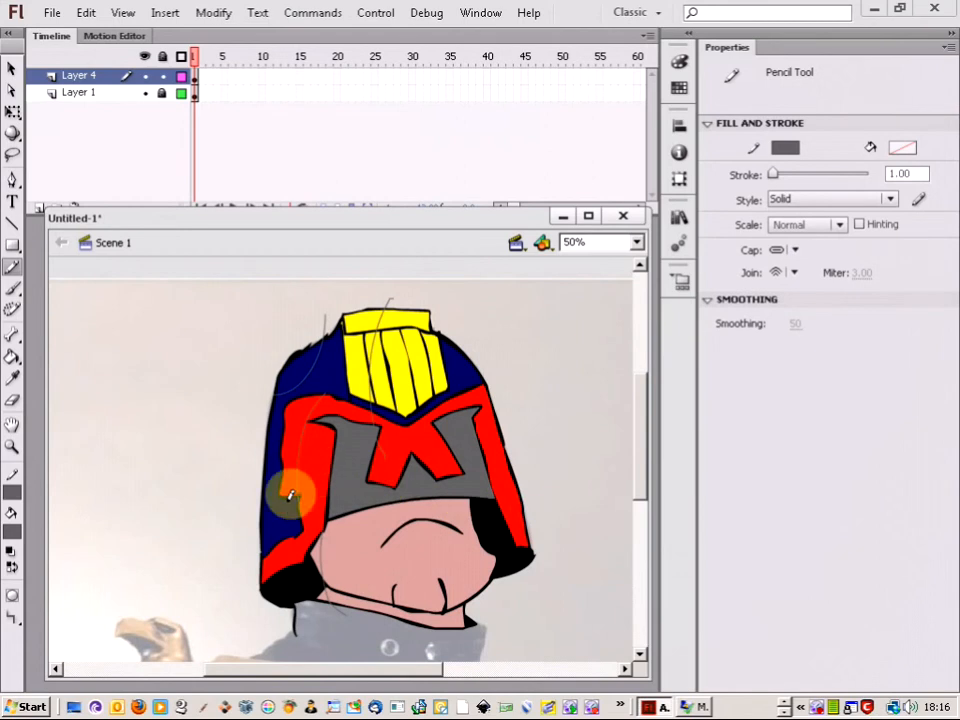
mouse_move(326, 522)
mouse_down()
mouse_move(476, 497)
mouse_move(532, 516)
mouse_up()
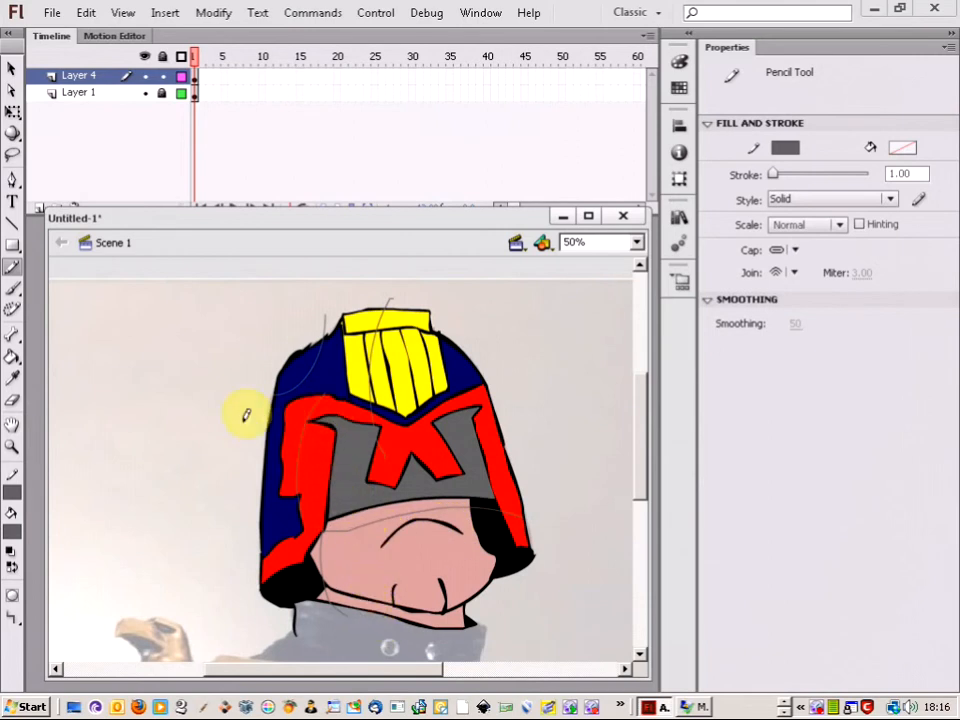
Fill the area outside the pencil curve at the helmet's upper-left corner with bright blue as a highlight
click(13, 532)
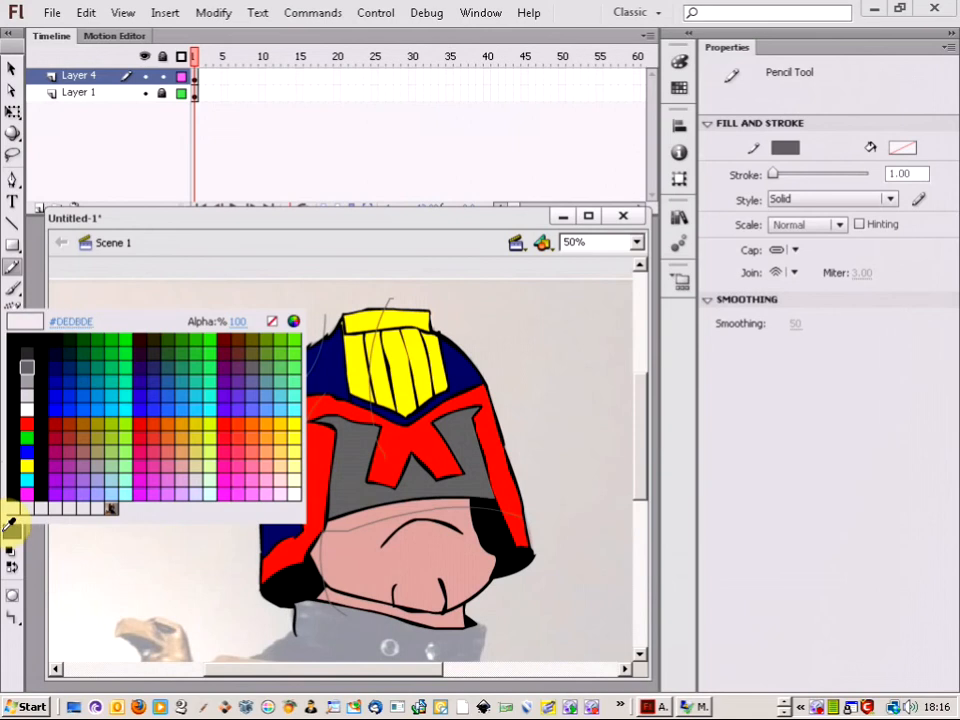
click(66, 401)
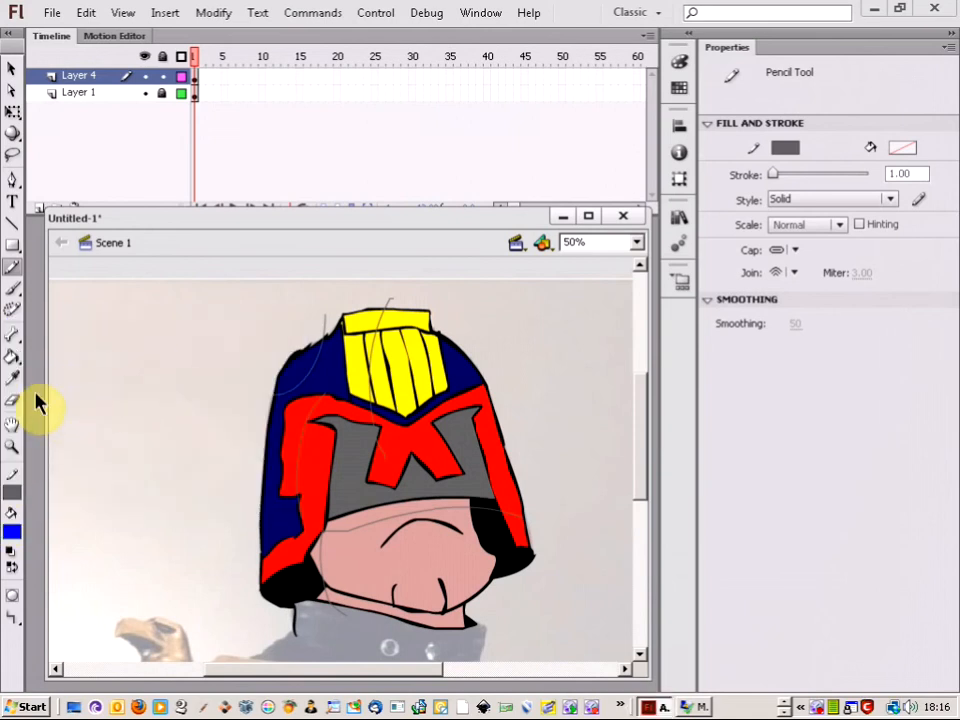
click(12, 357)
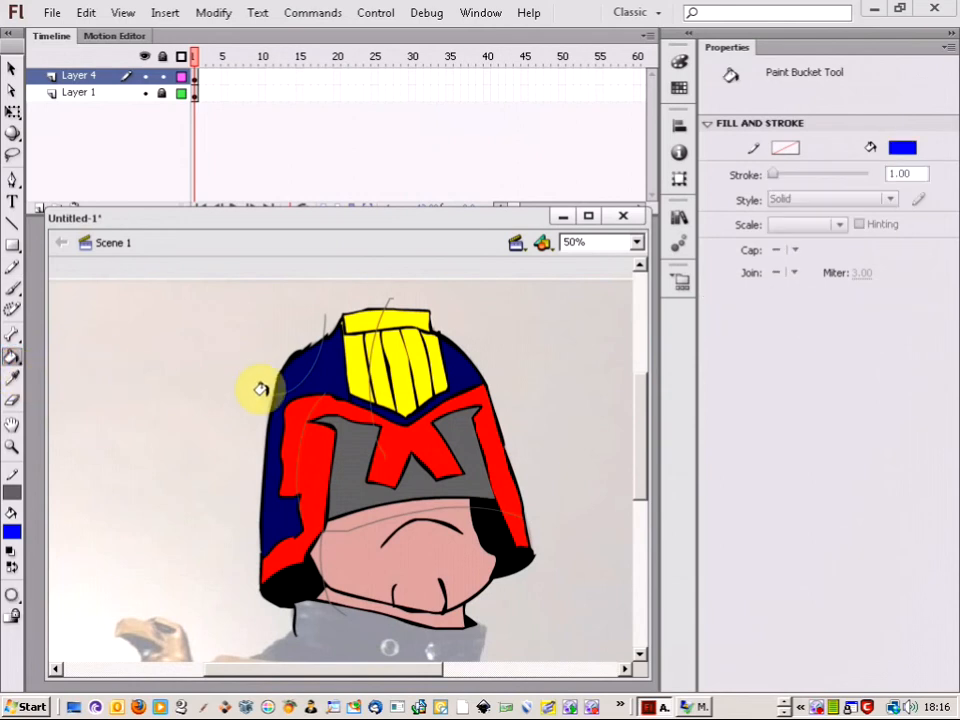
click(290, 376)
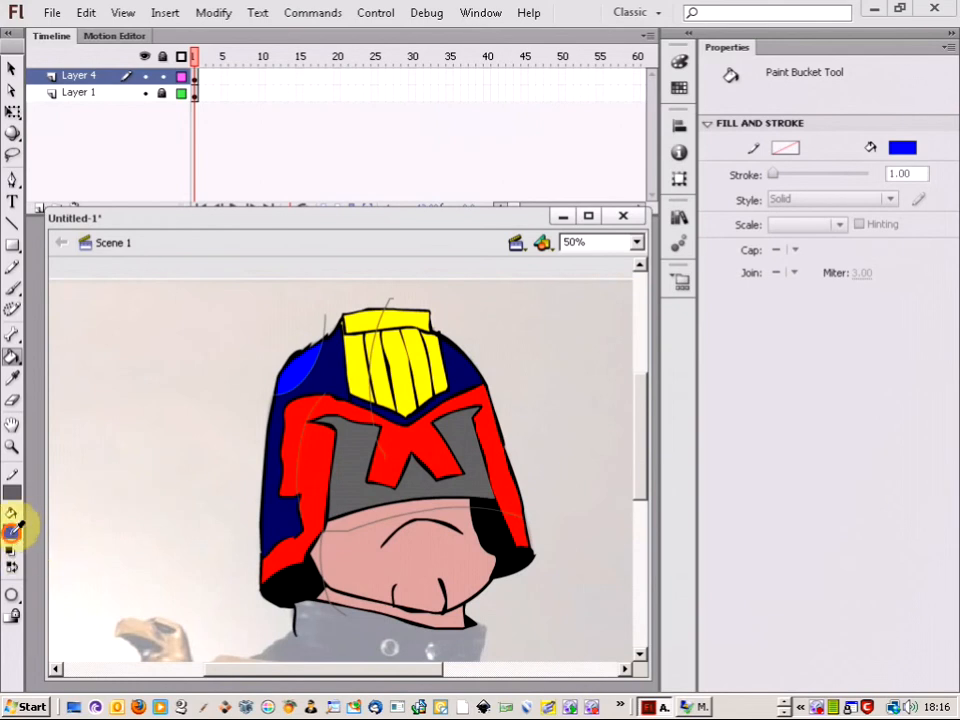
Fill the outer section of the left red trim, bounded by the pencil curve, with dark red #9C0000
click(12, 531)
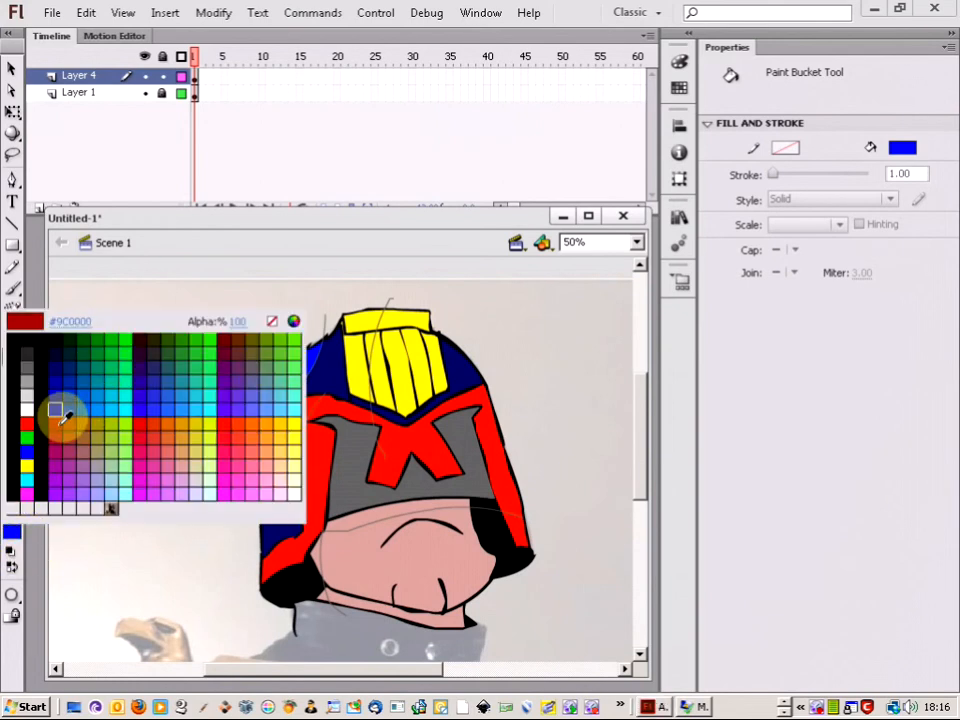
click(62, 421)
click(286, 445)
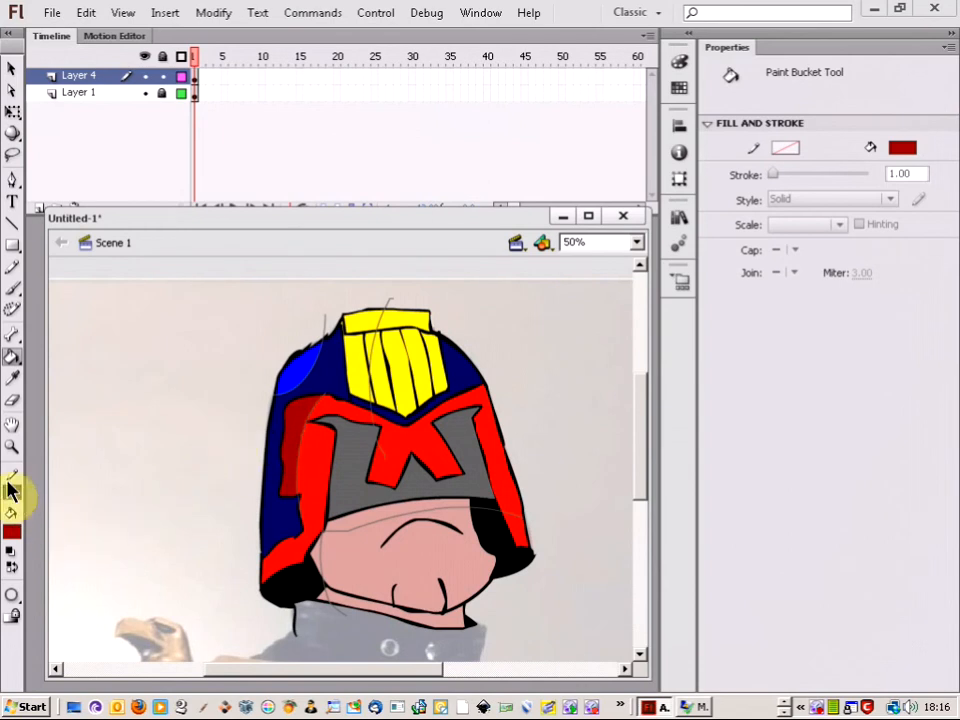
Fill the crest's sections left of the pencil curve with golden yellow as shading
click(11, 530)
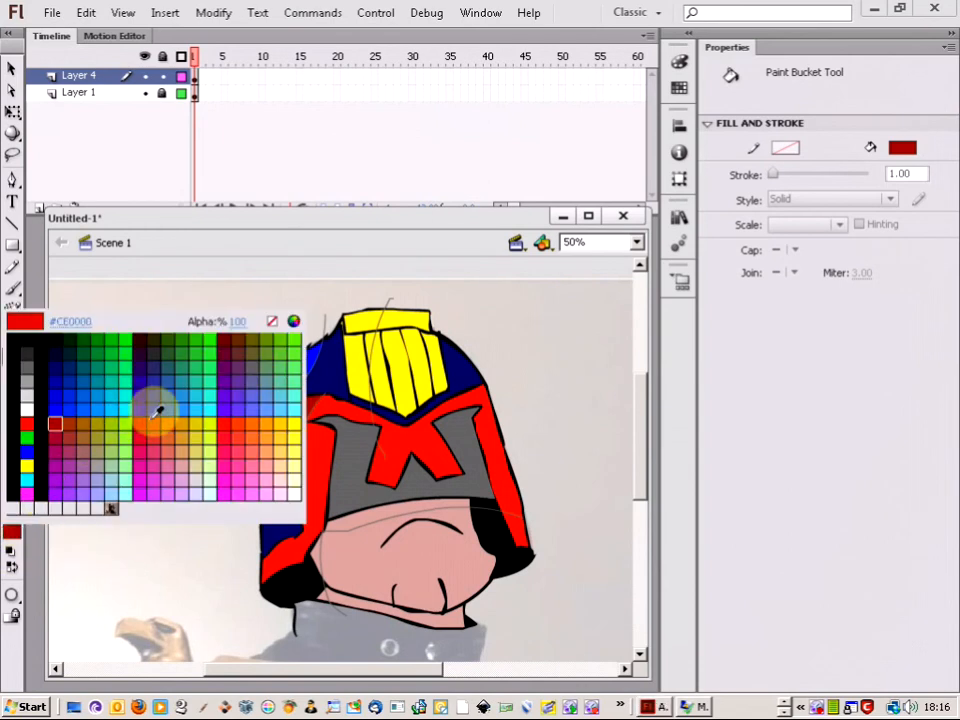
click(281, 425)
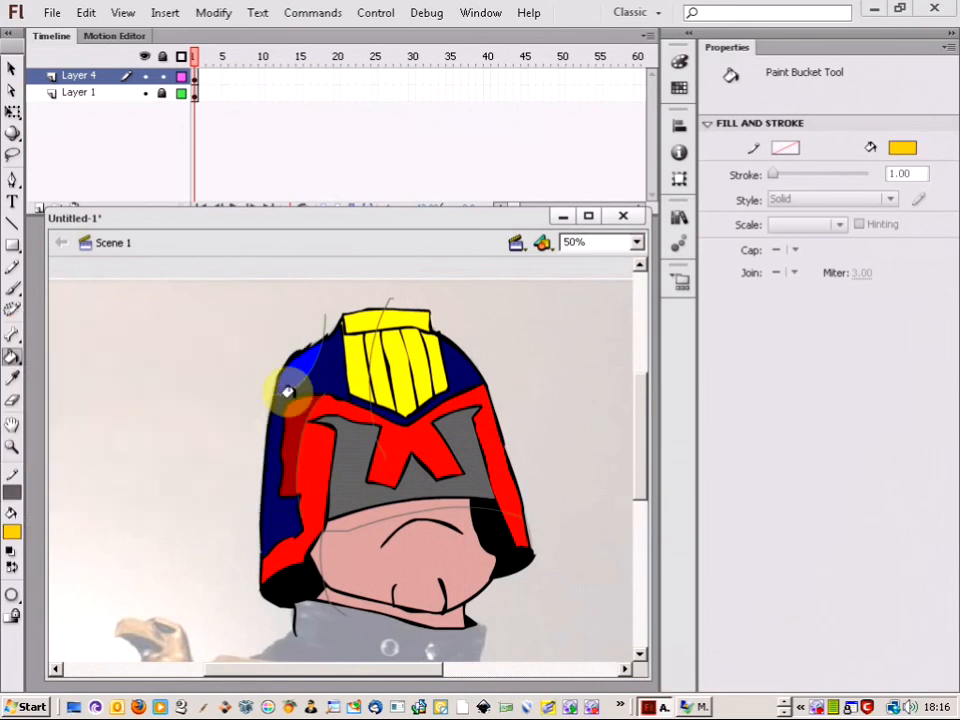
click(371, 340)
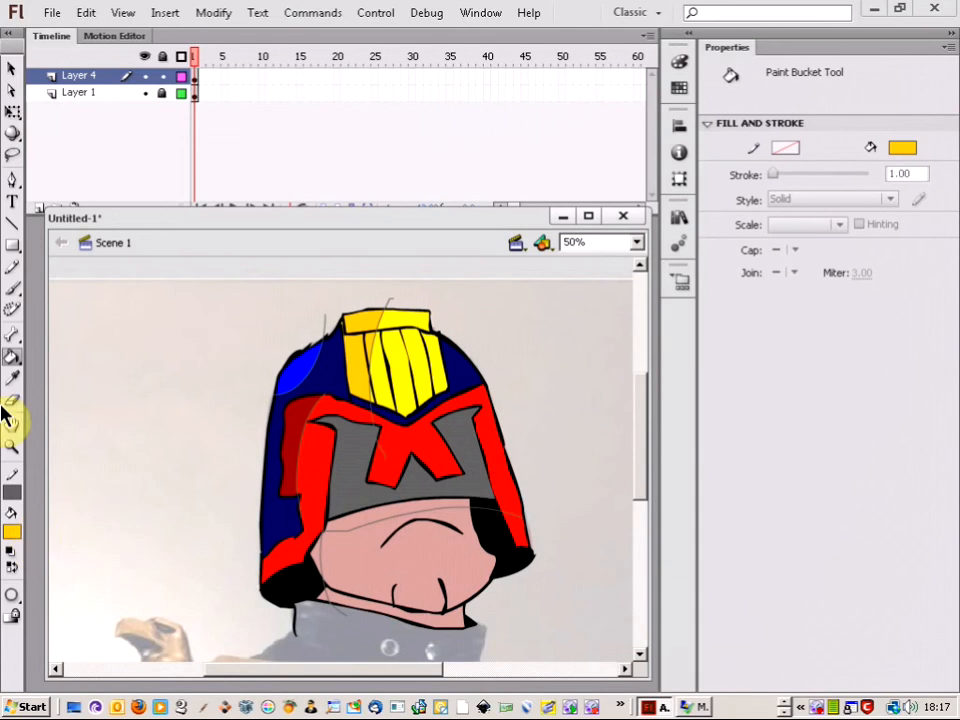
Fill the strip of face beneath the visor, bounded by the pencil curve, with purple as shading
click(12, 538)
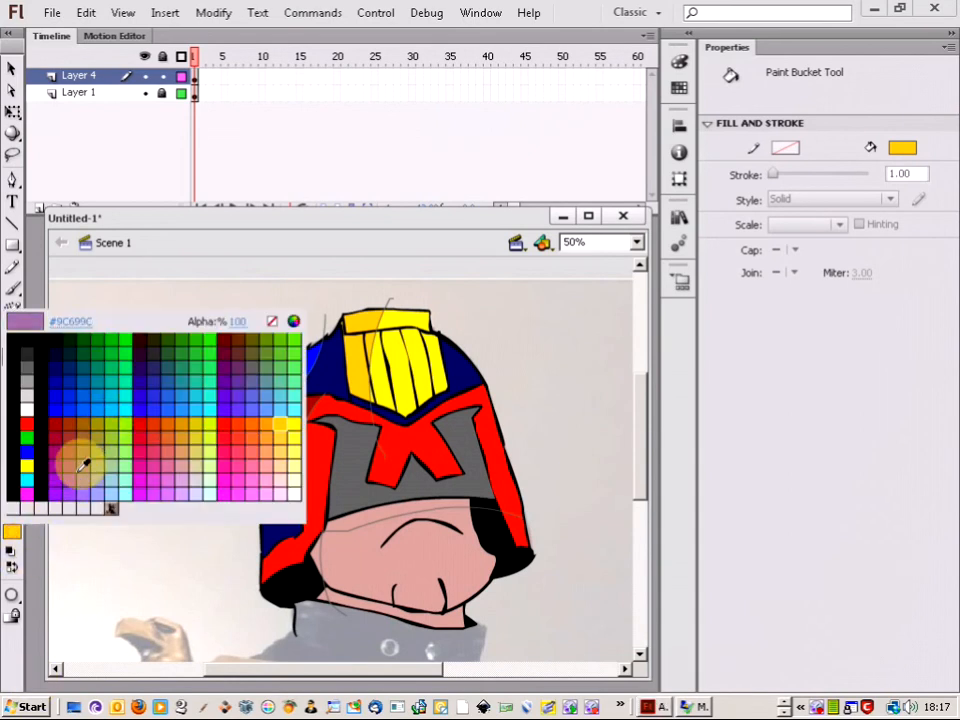
click(77, 456)
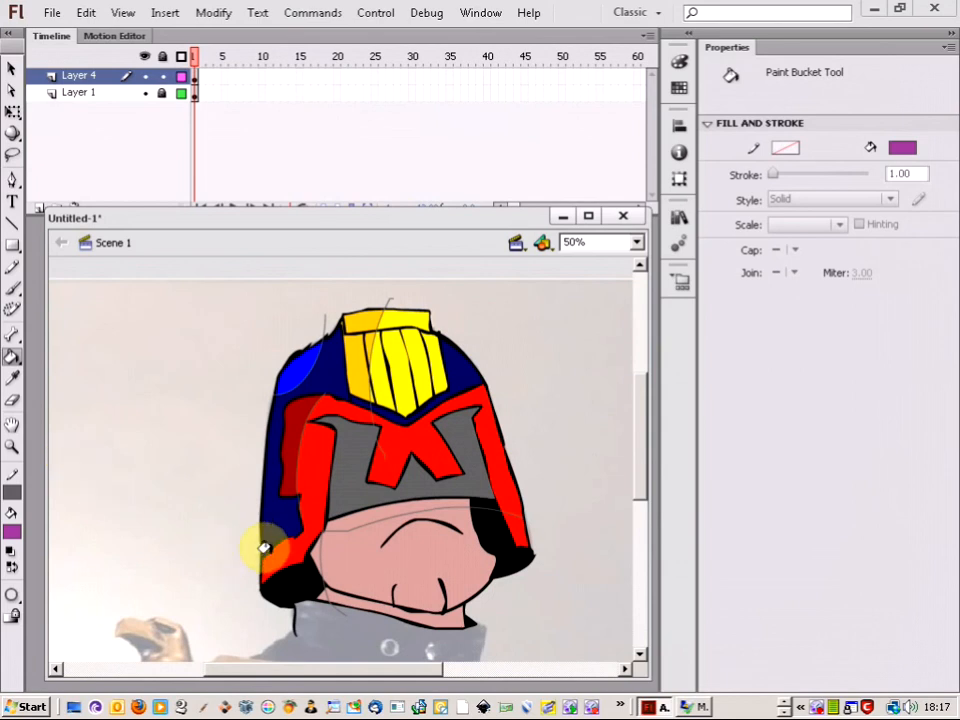
click(334, 517)
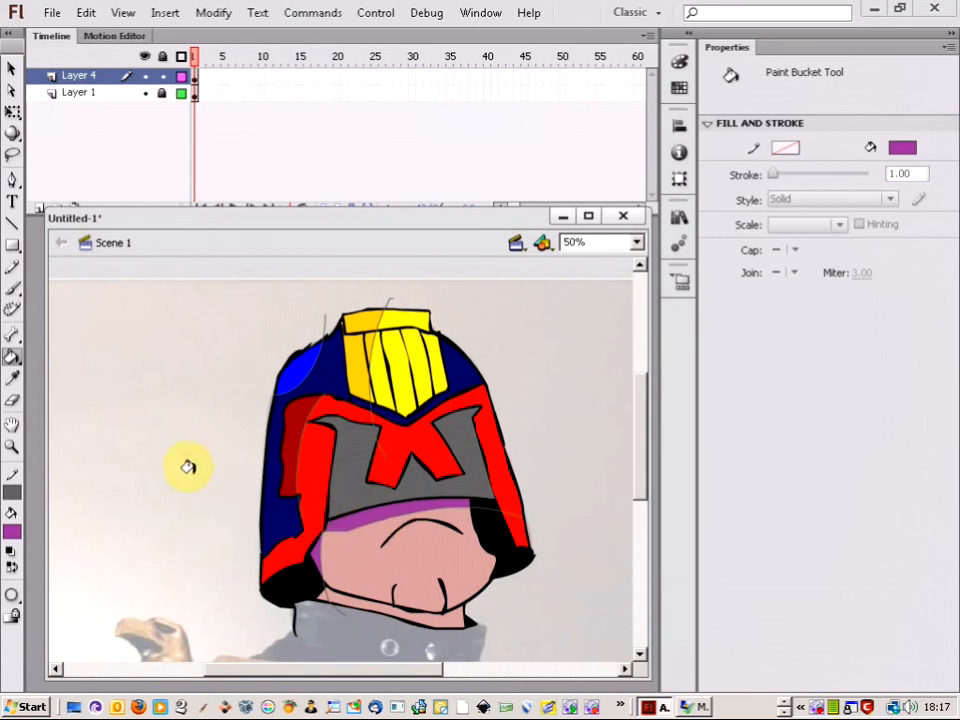
click(317, 435)
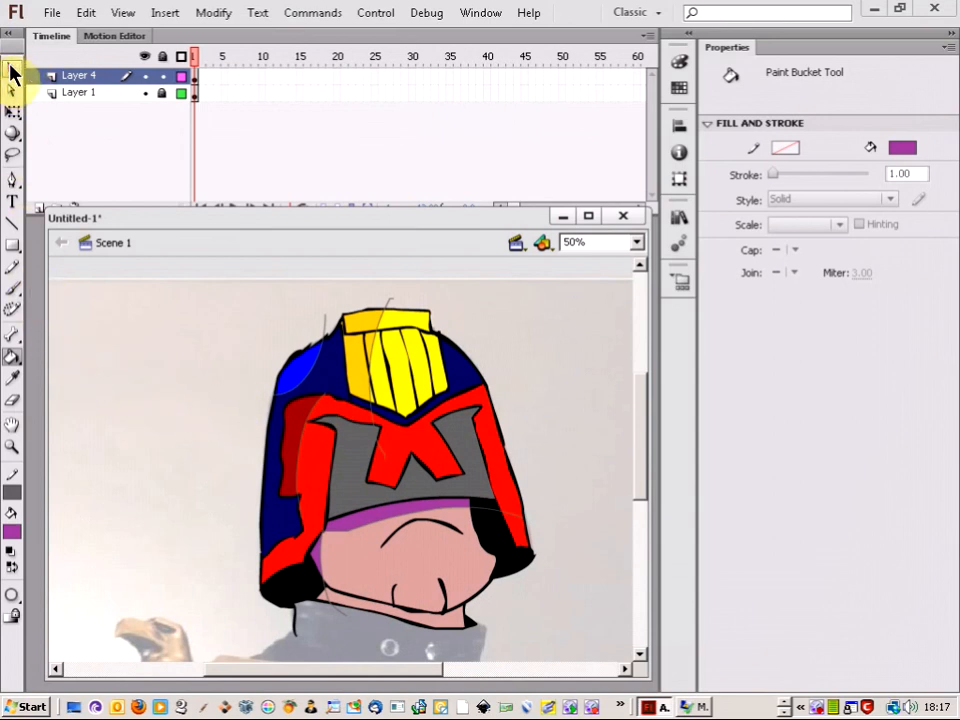
Select the whole head drawing and set its stroke colour to none to remove the pencil guide curves, leaving nothing selected
click(13, 75)
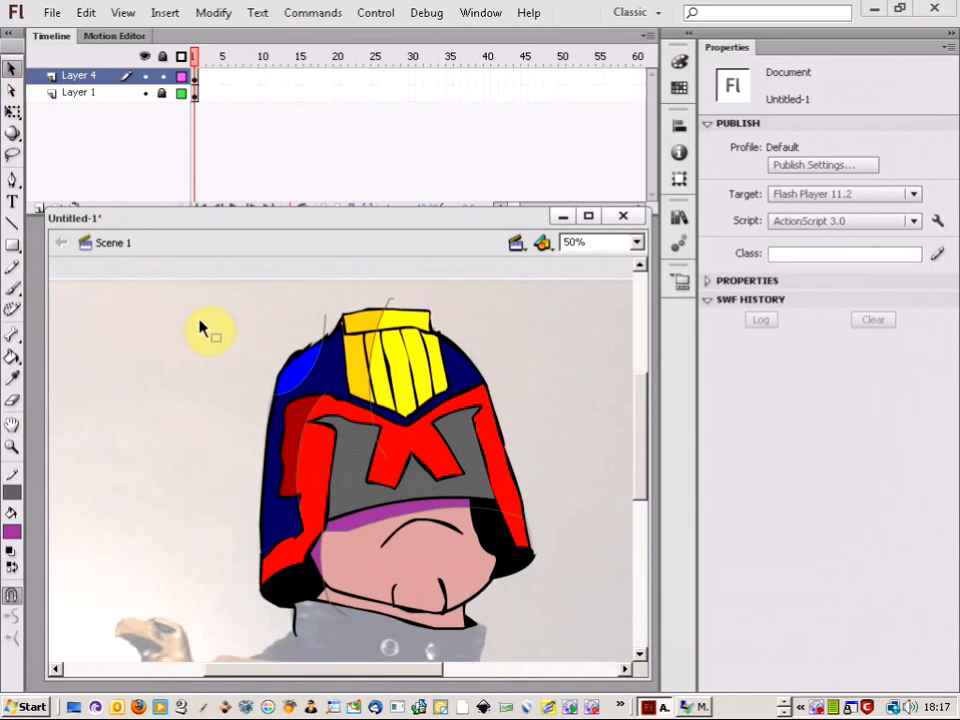
mouse_move(229, 325)
mouse_down()
mouse_move(276, 364)
mouse_move(446, 459)
mouse_move(508, 606)
mouse_move(555, 648)
mouse_up()
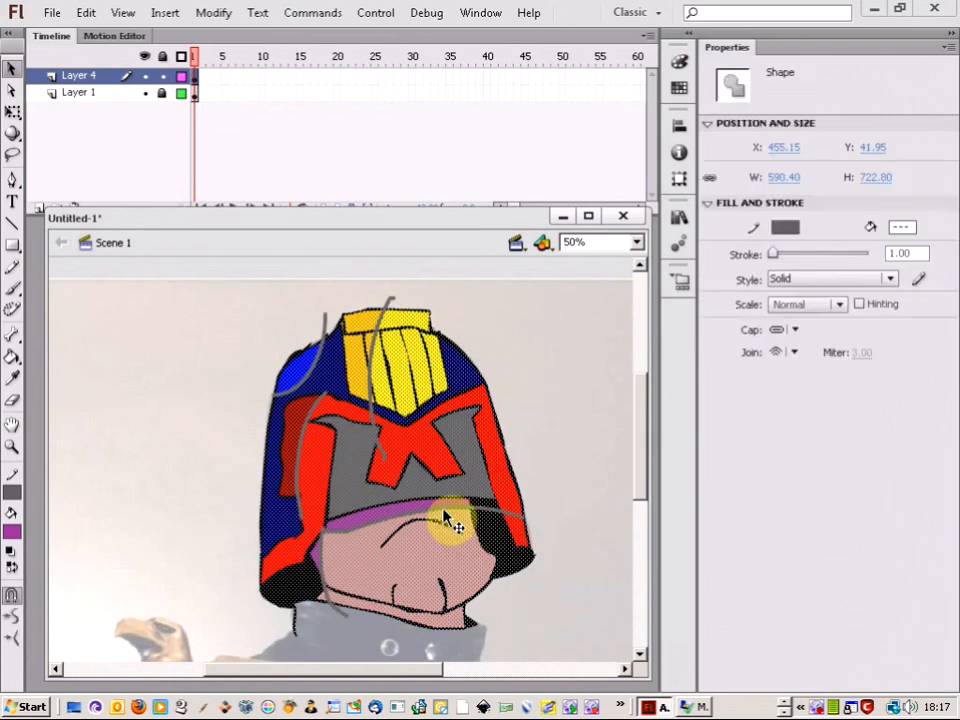
click(14, 270)
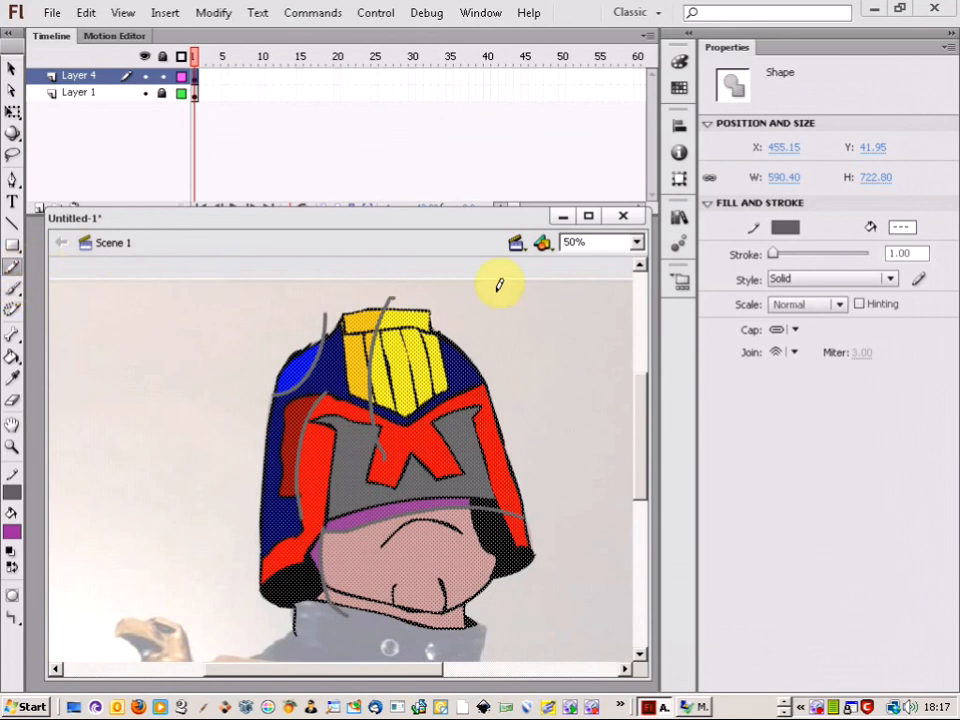
click(785, 231)
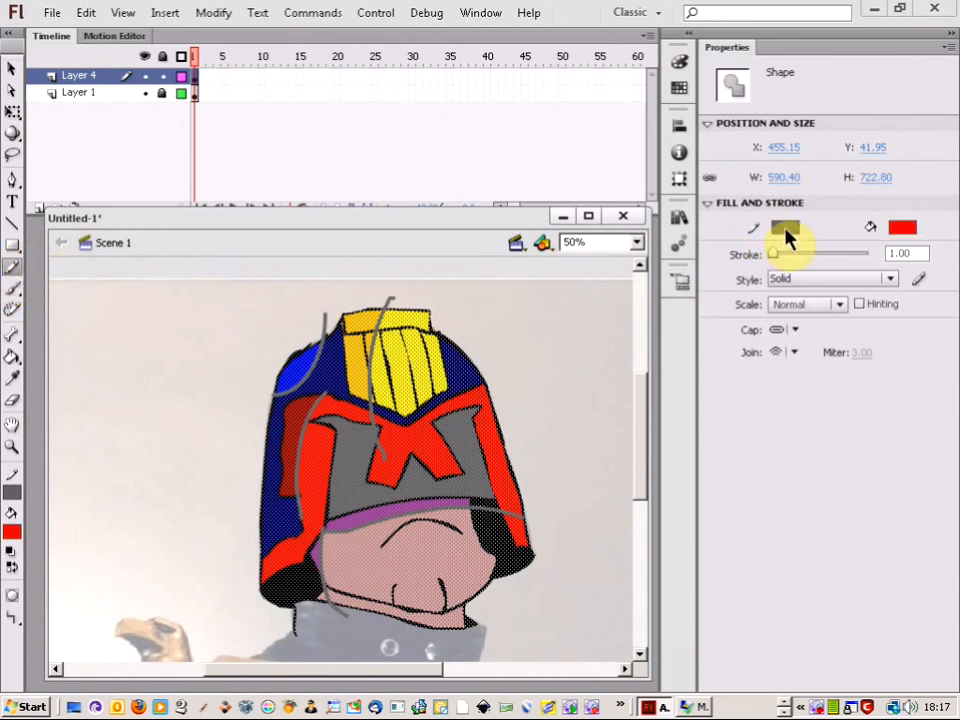
click(786, 232)
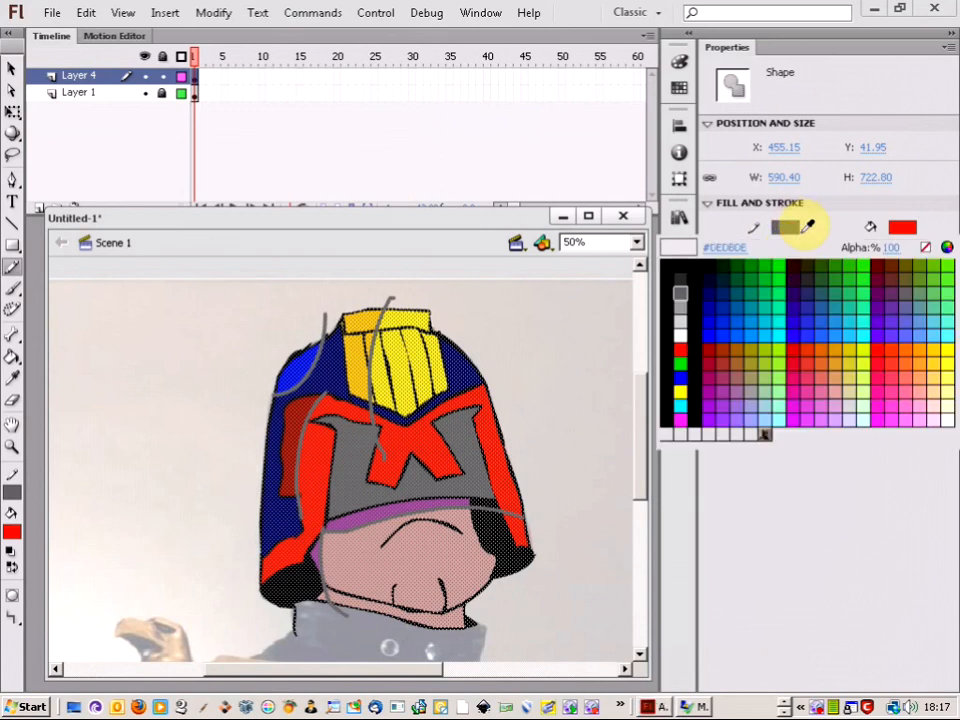
click(927, 248)
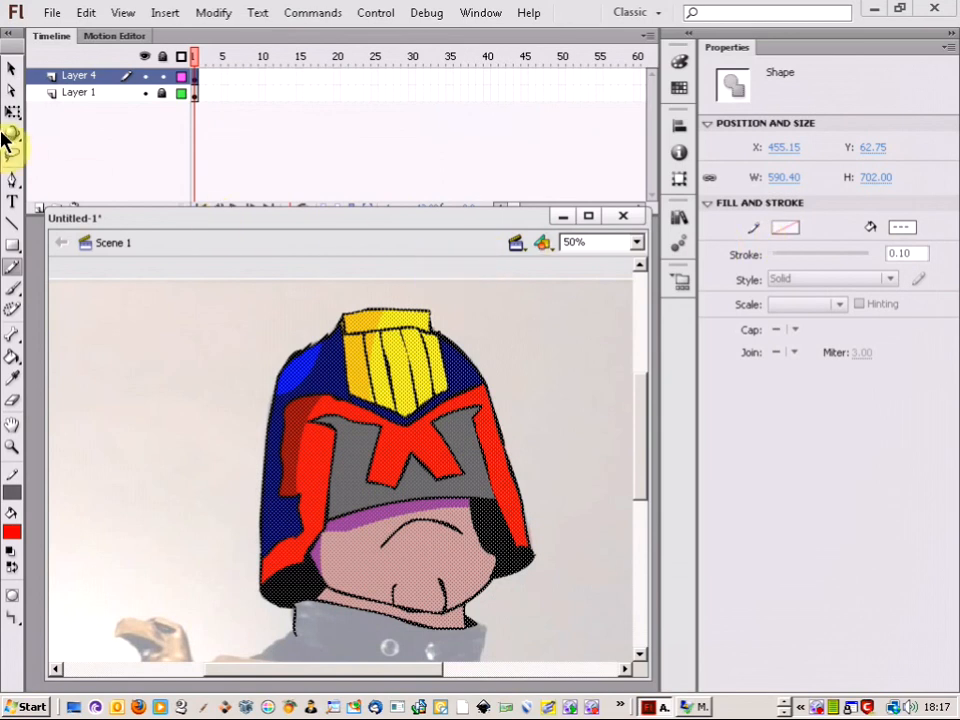
click(14, 71)
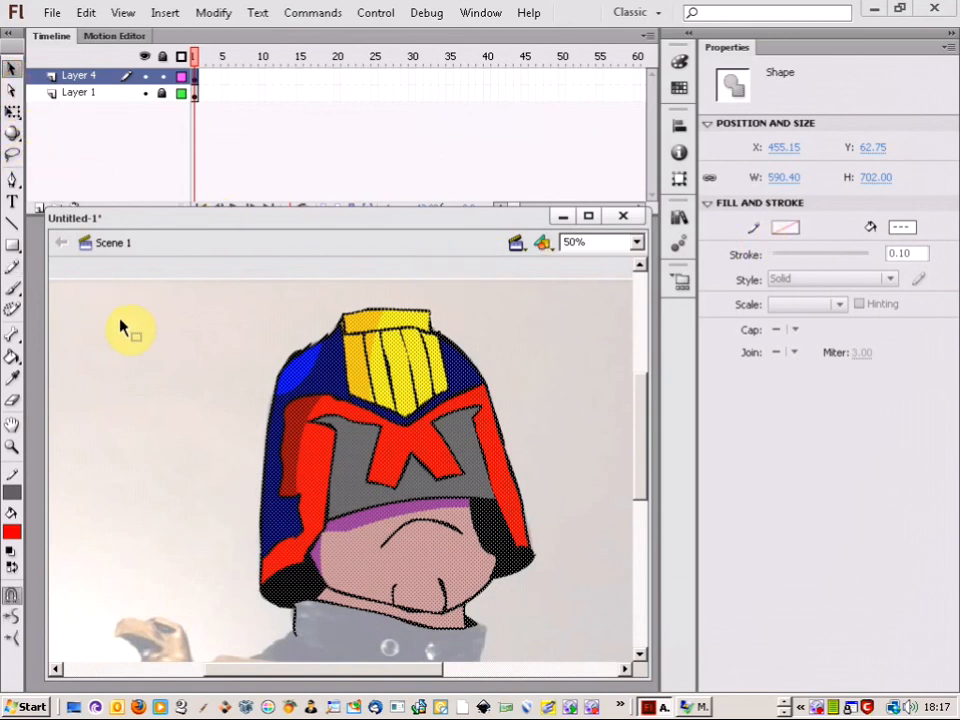
click(130, 326)
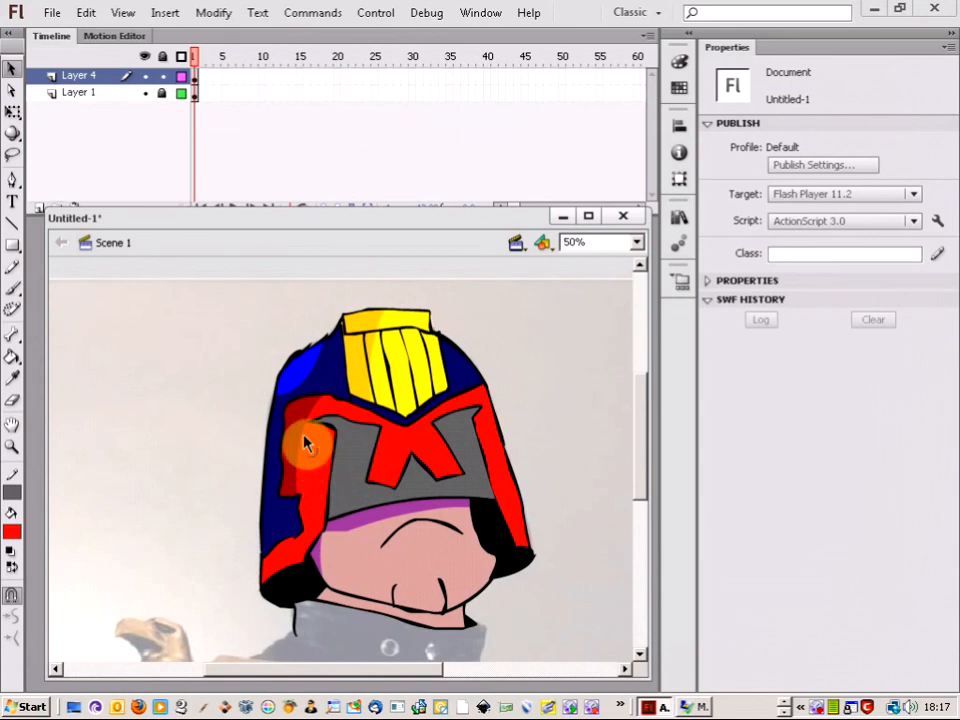